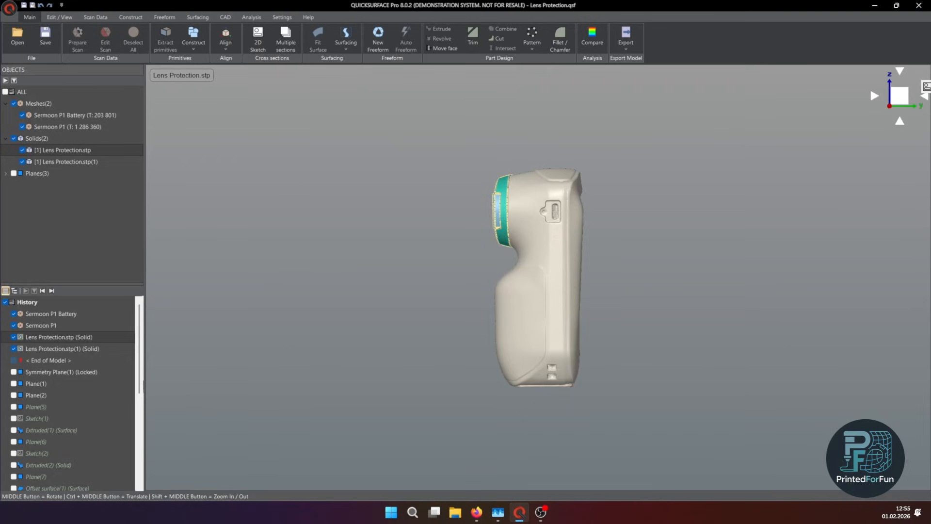
Step: Hide both Lens Protection solids so that only the scanner and battery meshes are shown
{"action": "left_click", "coordinate": [13, 139]}
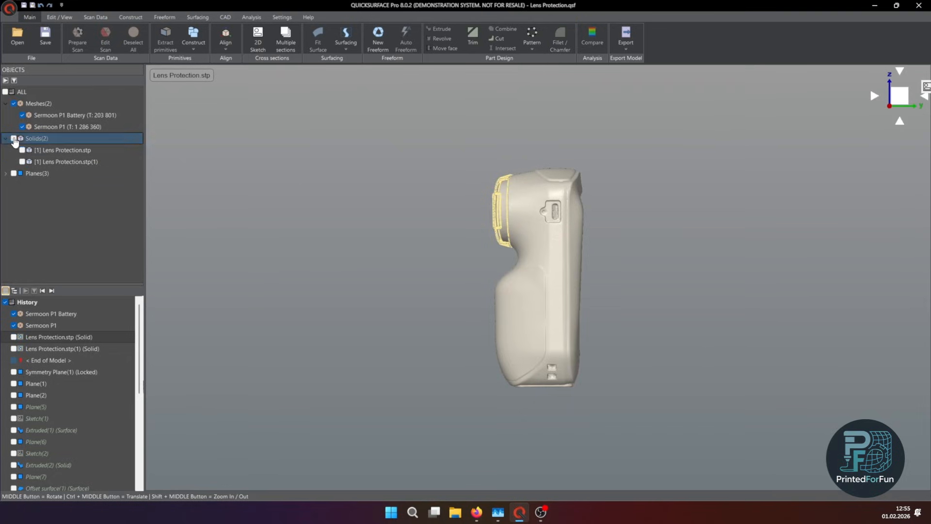
{"action": "scroll", "coordinate": [632, 194], "scroll_direction": "up", "scroll_amount": 5}
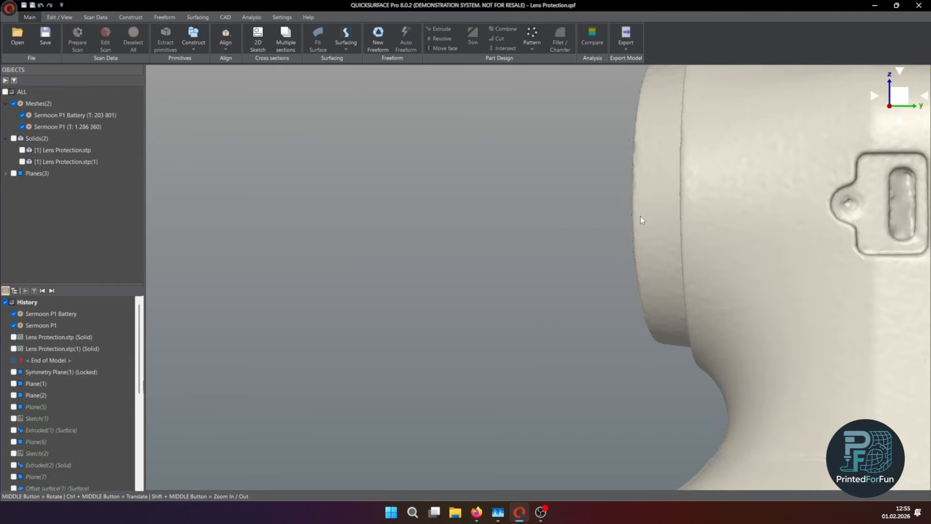
{"action": "scroll", "coordinate": [640, 214], "scroll_direction": "down", "scroll_amount": 1}
{"action": "scroll", "coordinate": [641, 209], "scroll_direction": "down", "scroll_amount": 2}
{"action": "scroll", "coordinate": [443, 218], "scroll_direction": "down", "scroll_amount": 2}
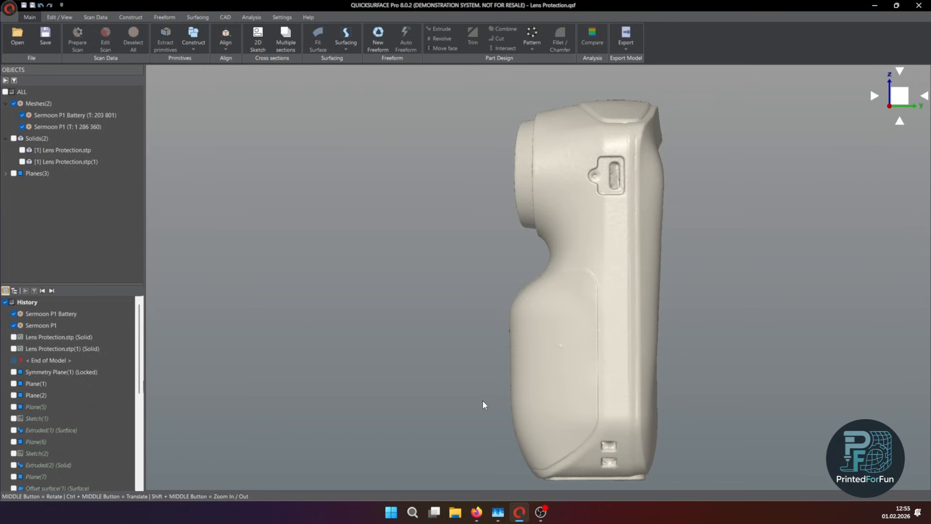
{"action": "middle_click_drag", "start_coordinate": [481, 402], "coordinate": [427, 394], "text": "ctrl"}
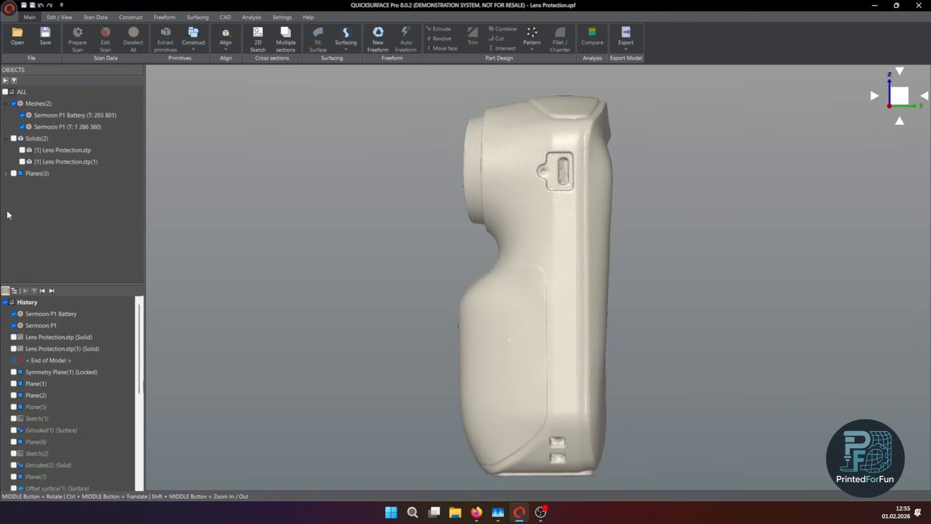
{"action": "left_click", "coordinate": [14, 139]}
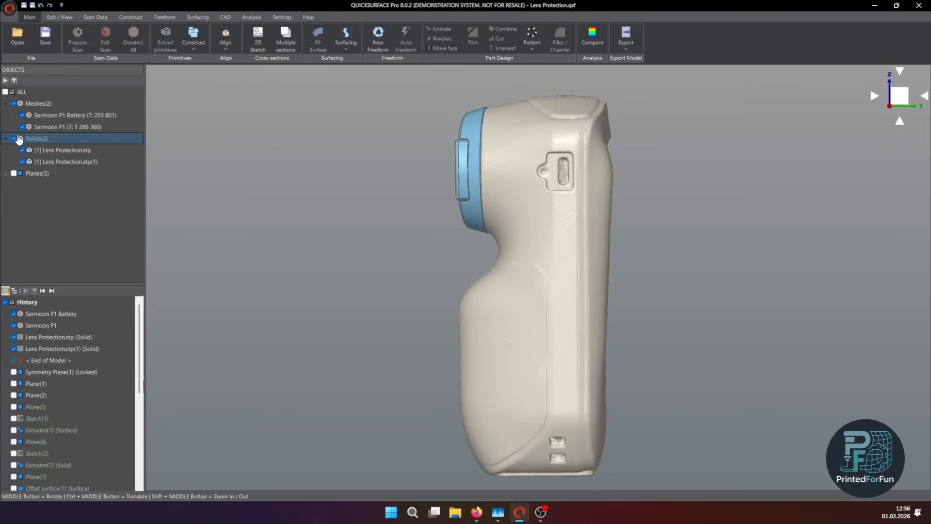
{"action": "left_click", "coordinate": [14, 138]}
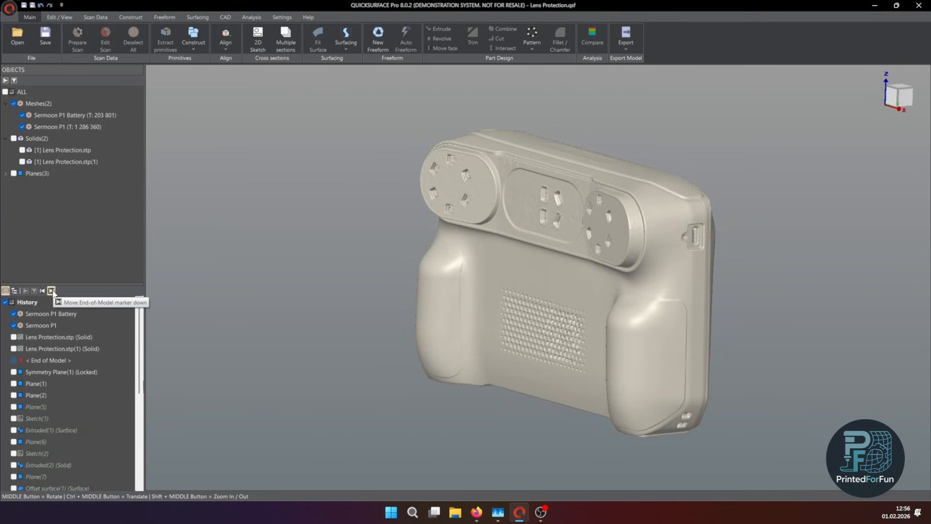
Step: Roll the history forward past the symmetry plane and review that plane's definition without changing it
{"action": "middle_click_drag", "start_coordinate": [667, 173], "coordinate": [878, 129]}
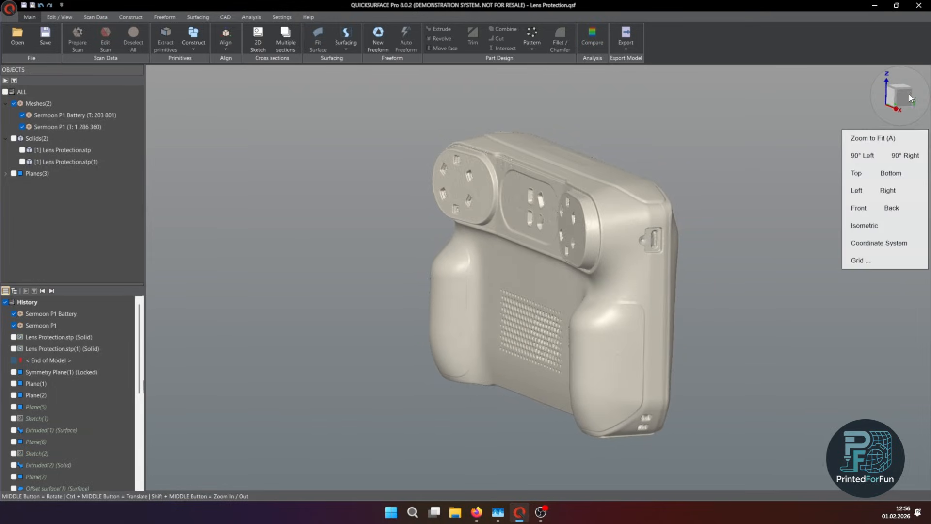
{"action": "left_click", "coordinate": [909, 94]}
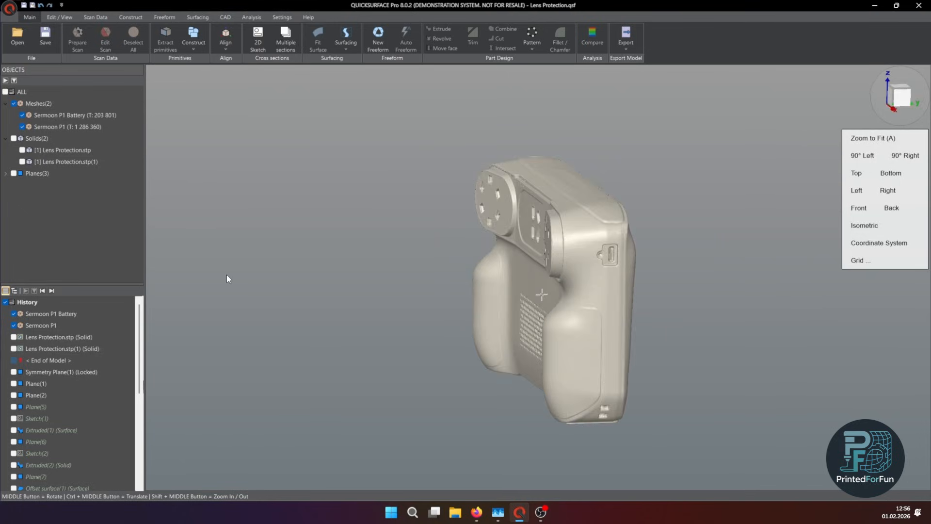
{"action": "middle_click_drag", "start_coordinate": [228, 278], "coordinate": [246, 287]}
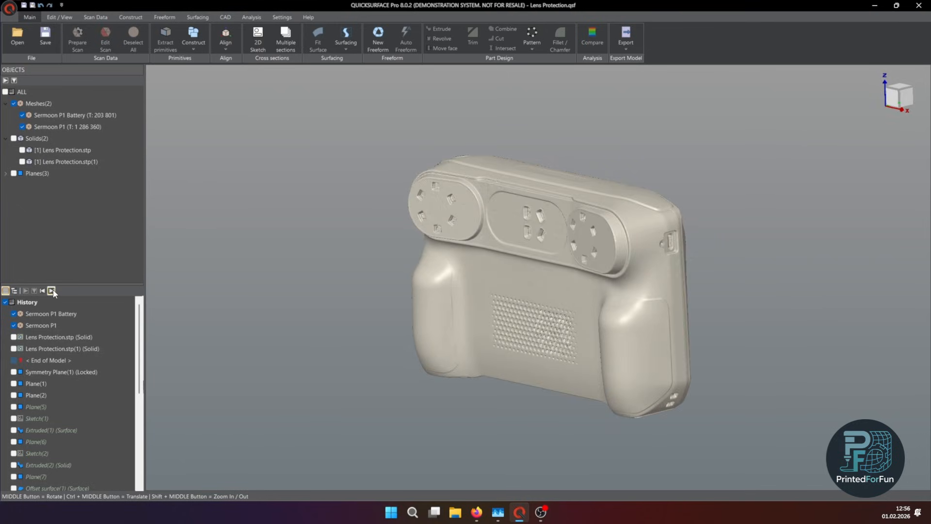
{"action": "left_click", "coordinate": [51, 290]}
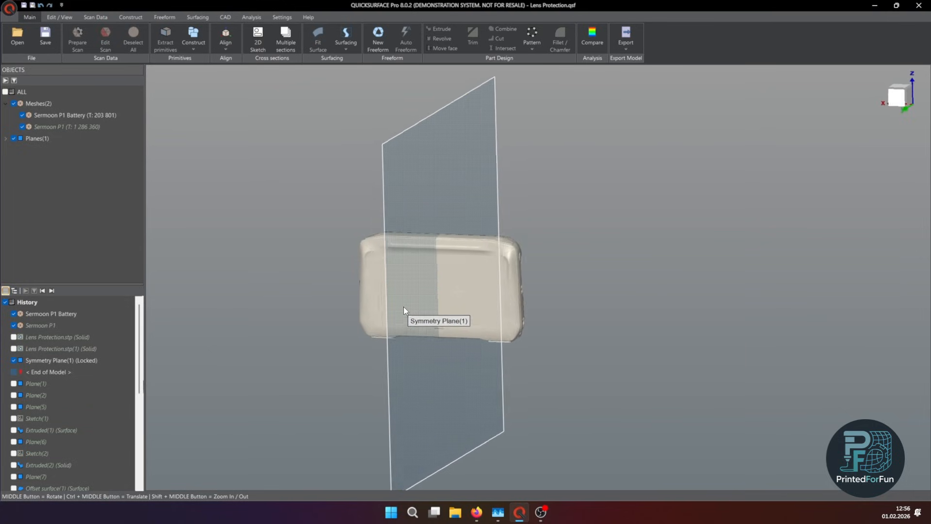
{"action": "double_click", "coordinate": [447, 177]}
{"action": "left_click", "coordinate": [266, 378]}
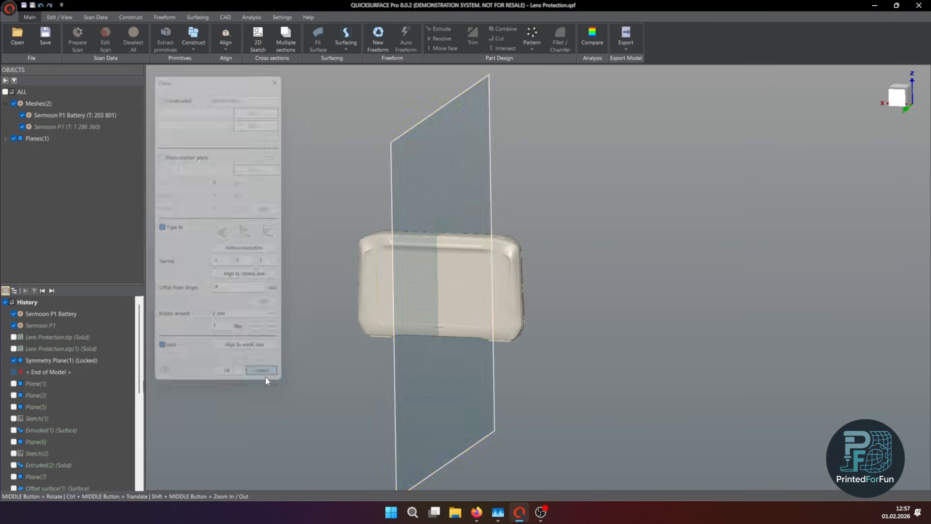
Step: Roll the history forward past Plane(2) and hide the symmetry plane, Plane(1) and Plane(2)
{"action": "left_click", "coordinate": [52, 291]}
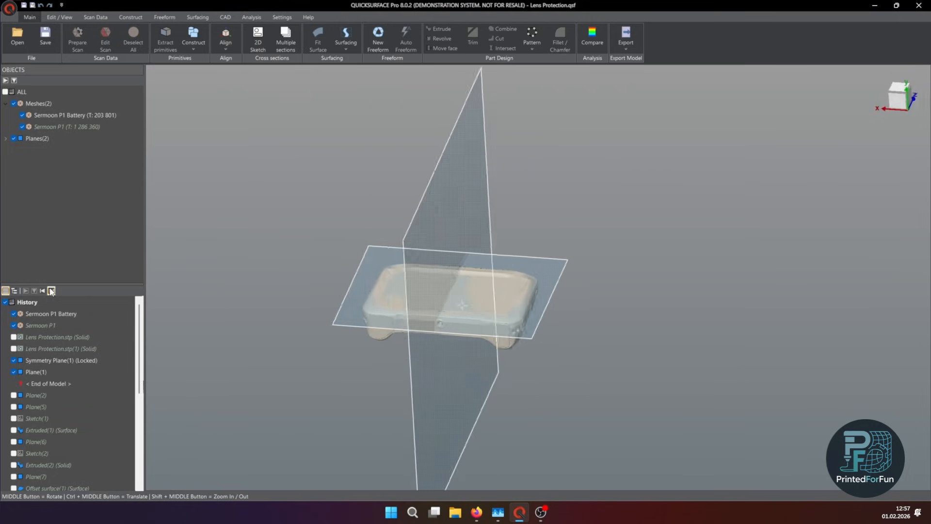
{"action": "left_click", "coordinate": [52, 291]}
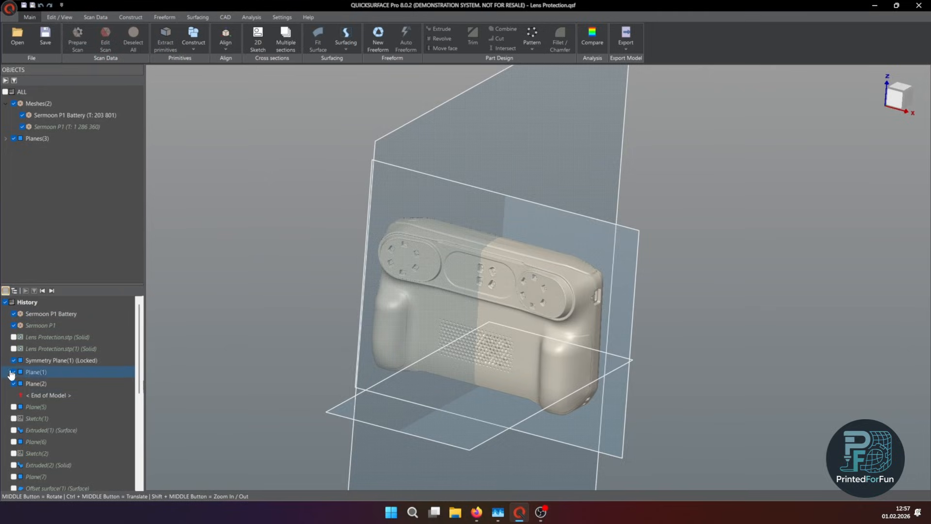
{"action": "left_click", "coordinate": [14, 361]}
{"action": "left_click", "coordinate": [14, 372]}
{"action": "left_click", "coordinate": [13, 384]}
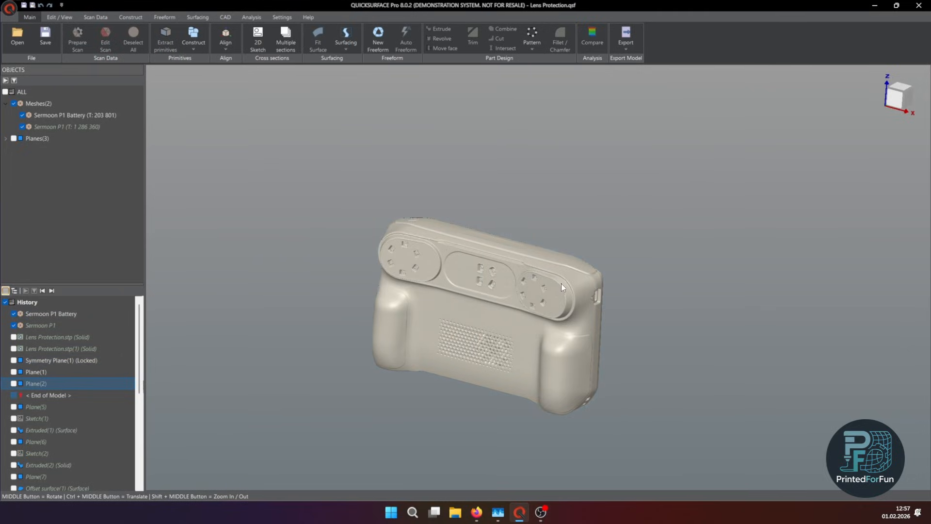
Step: Roll the history forward past Plane(5) and inspect how that plane lies on the oval lens face
{"action": "scroll", "coordinate": [584, 190], "scroll_direction": "up", "scroll_amount": 3}
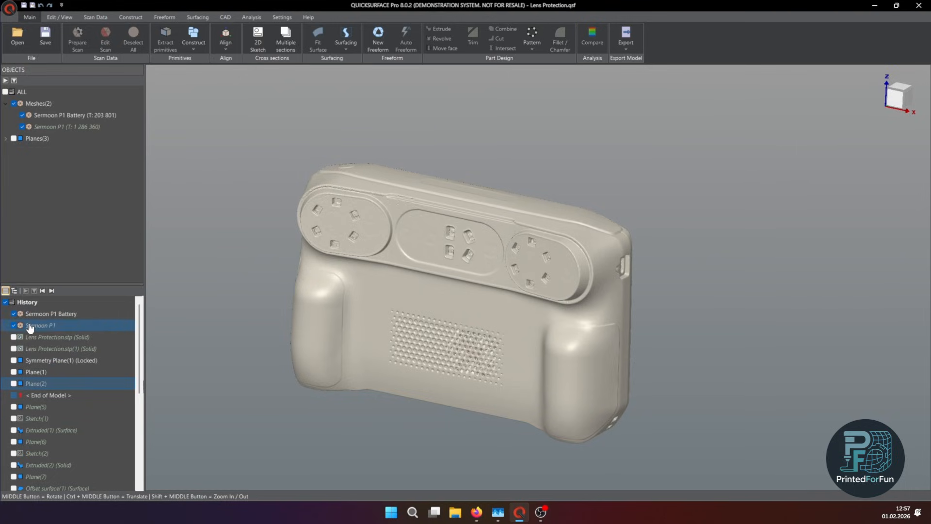
{"action": "left_click", "coordinate": [51, 291]}
{"action": "scroll", "coordinate": [487, 272], "scroll_direction": "up", "scroll_amount": 5}
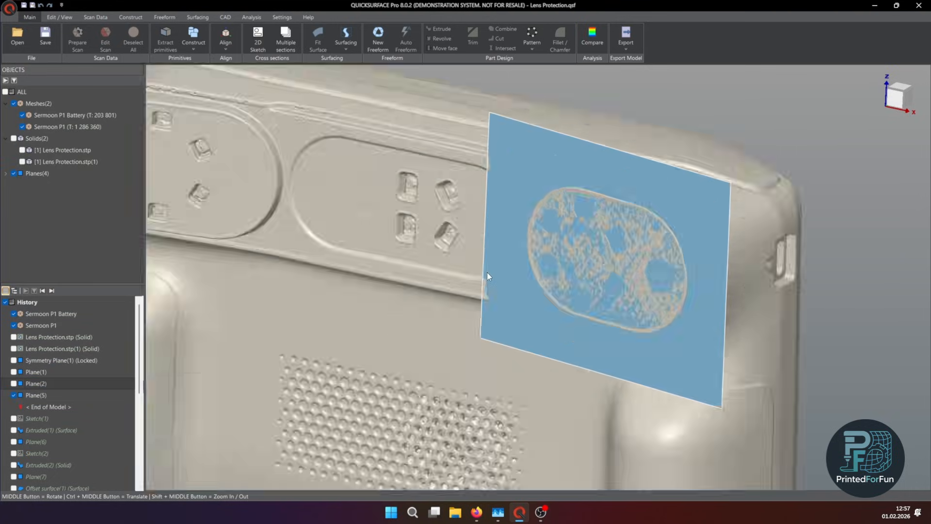
{"action": "middle_click_drag", "start_coordinate": [488, 272], "coordinate": [586, 241]}
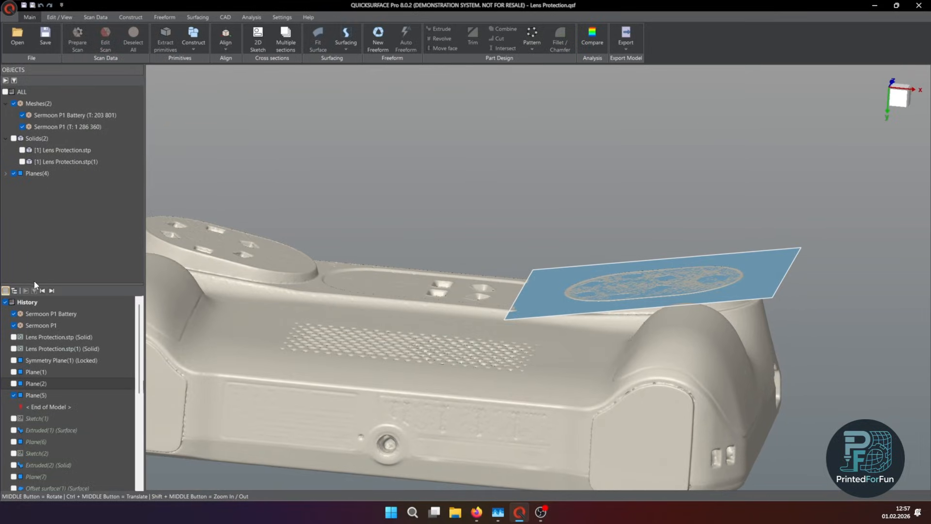
Step: Roll the history forward past Sketch(1) and inspect the slot sketch against Plane(5) and the lens rim from the side
{"action": "left_click", "coordinate": [51, 291]}
{"action": "mouse_move", "coordinate": [533, 276]}
{"action": "middle_mouse_down"}
{"action": "mouse_move", "coordinate": [577, 268]}
{"action": "mouse_move", "coordinate": [686, 324]}
{"action": "middle_mouse_up"}
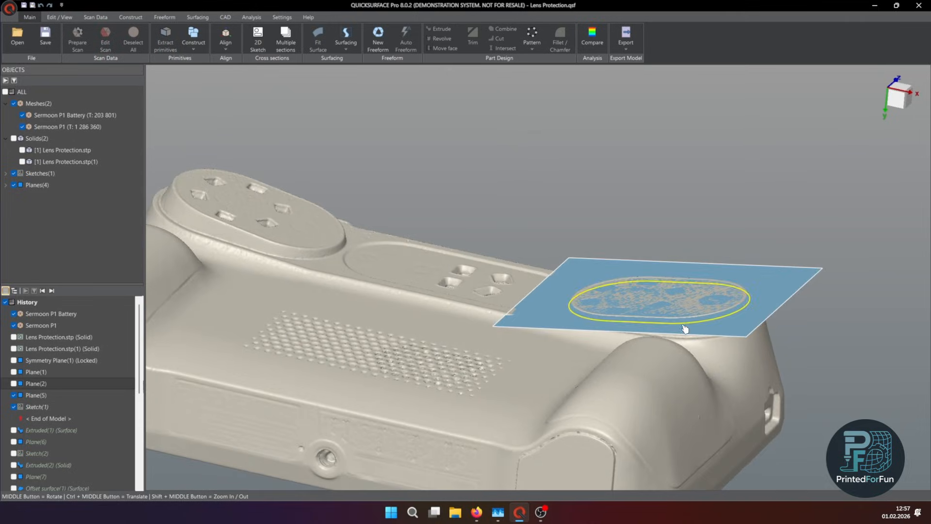
{"action": "left_click", "coordinate": [903, 91]}
{"action": "scroll", "coordinate": [401, 337], "scroll_direction": "up", "scroll_amount": 6}
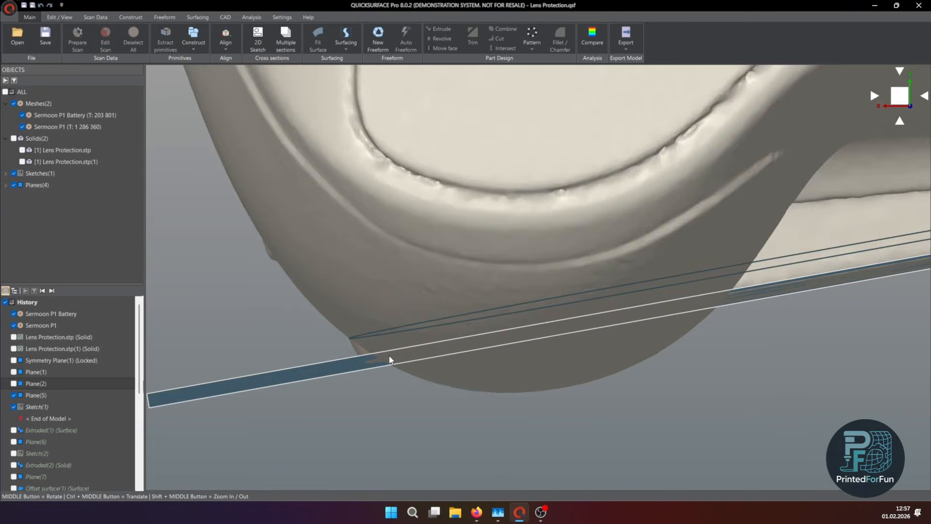
{"action": "scroll", "coordinate": [383, 342], "scroll_direction": "up", "scroll_amount": 2}
{"action": "scroll", "coordinate": [382, 342], "scroll_direction": "down", "scroll_amount": 8}
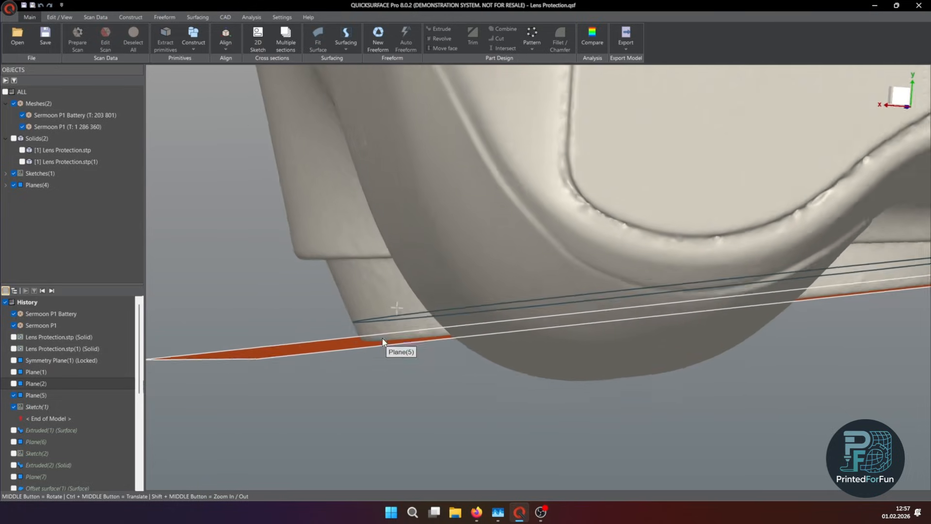
{"action": "mouse_move", "coordinate": [382, 342]}
{"action": "middle_mouse_down"}
{"action": "mouse_move", "coordinate": [491, 310]}
{"action": "mouse_move", "coordinate": [530, 269]}
{"action": "middle_mouse_up"}
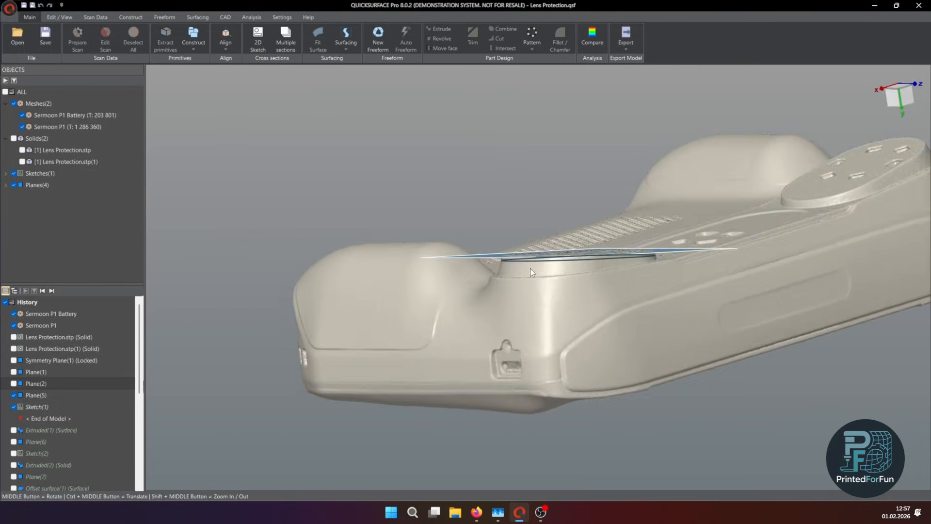
{"action": "scroll", "coordinate": [530, 269], "scroll_direction": "up", "scroll_amount": 3}
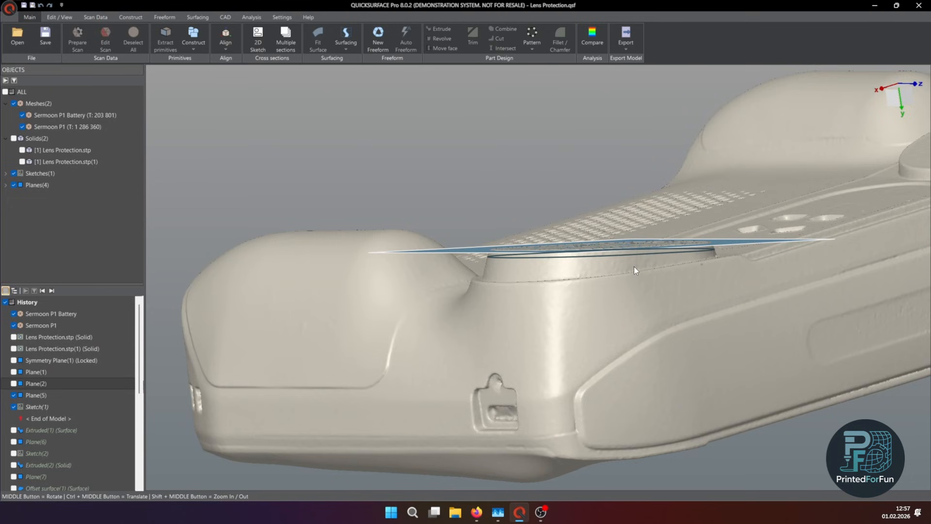
Step: Review Sketch(1) and the Slot option for fitting primitives to the scan section, leaving the sketch unchanged
{"action": "middle_click_drag", "start_coordinate": [633, 266], "coordinate": [584, 279]}
{"action": "double_click", "coordinate": [606, 300]}
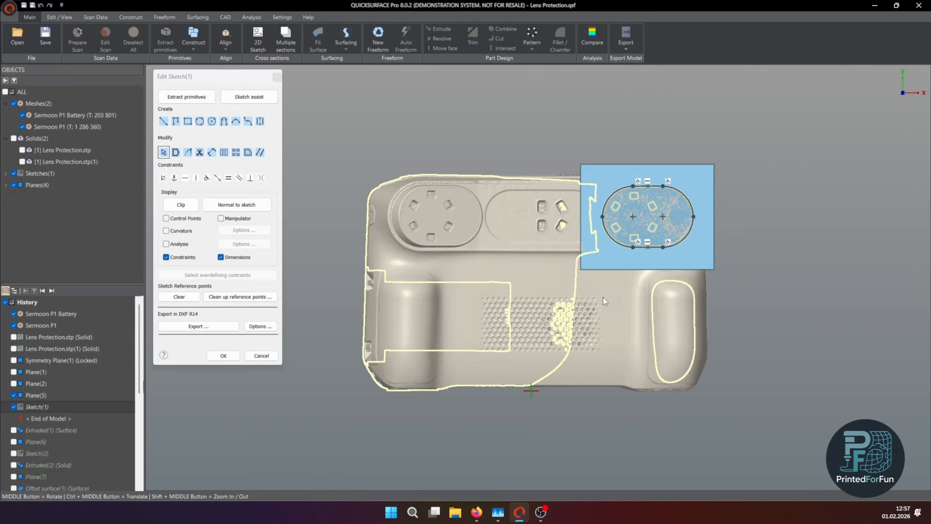
{"action": "scroll", "coordinate": [645, 194], "scroll_direction": "up", "scroll_amount": 3}
{"action": "middle_click_drag", "start_coordinate": [643, 191], "coordinate": [565, 204], "text": "ctrl"}
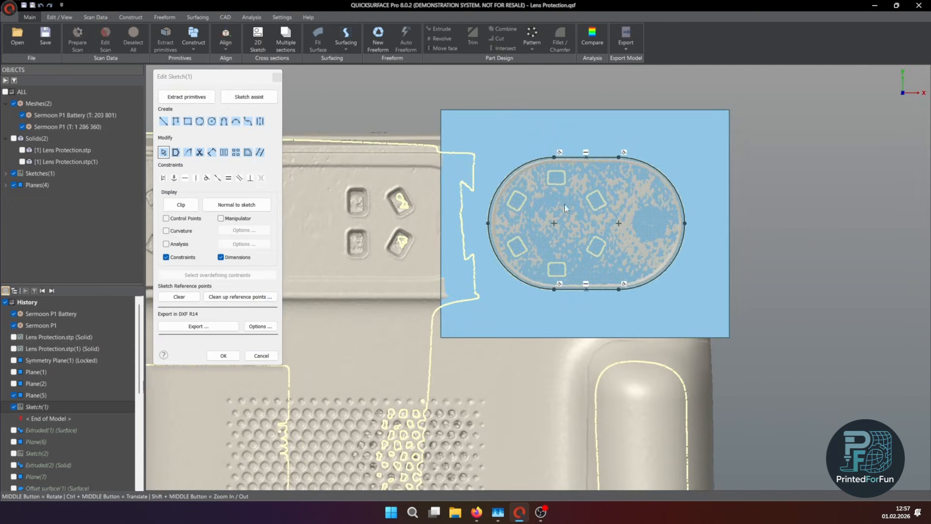
{"action": "left_click", "coordinate": [193, 97]}
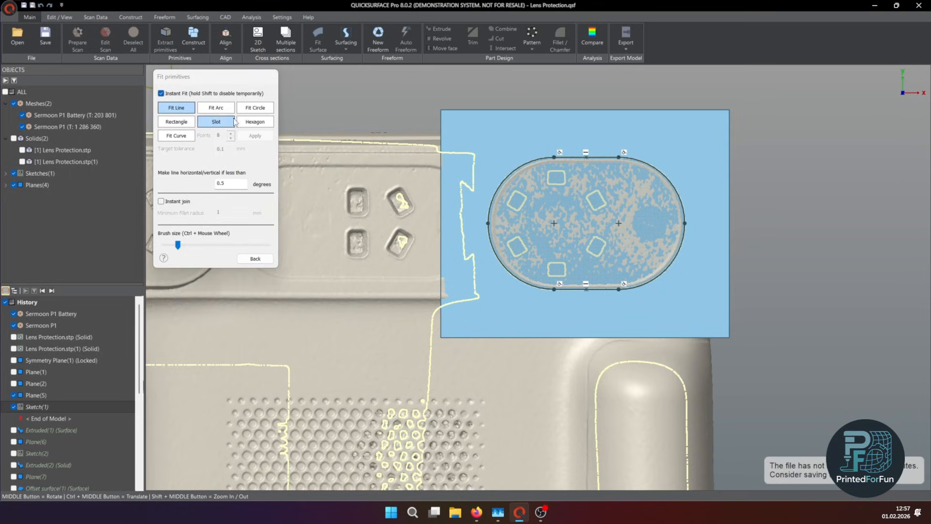
{"action": "left_click", "coordinate": [215, 121]}
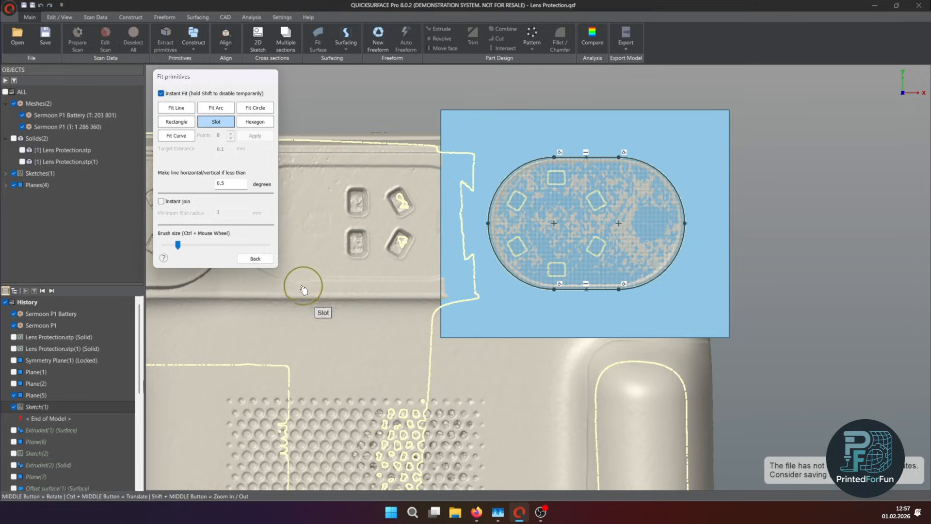
{"action": "left_click", "coordinate": [262, 259]}
{"action": "left_click", "coordinate": [260, 358]}
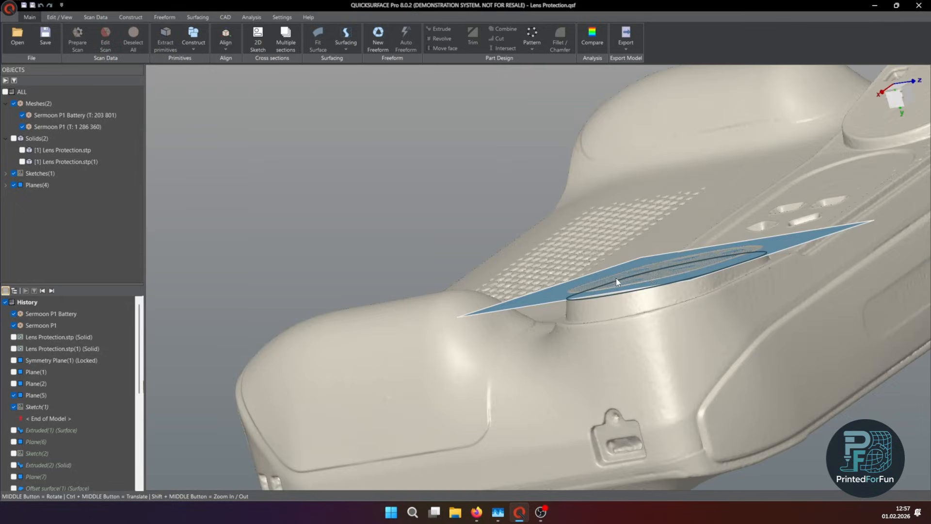
Step: Roll the history forward past Extruded(1) and open that drafted surface's extrusion settings
{"action": "left_click", "coordinate": [51, 292]}
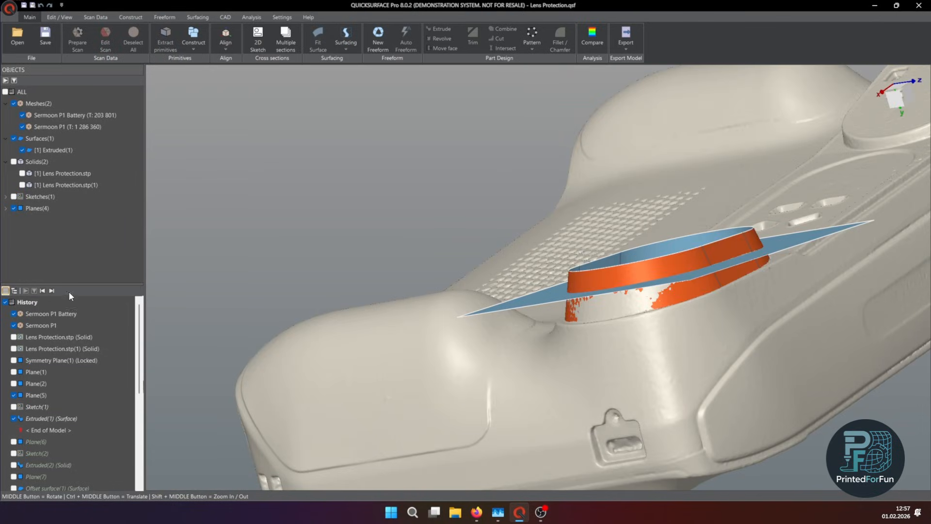
{"action": "middle_click_drag", "start_coordinate": [427, 269], "coordinate": [600, 277]}
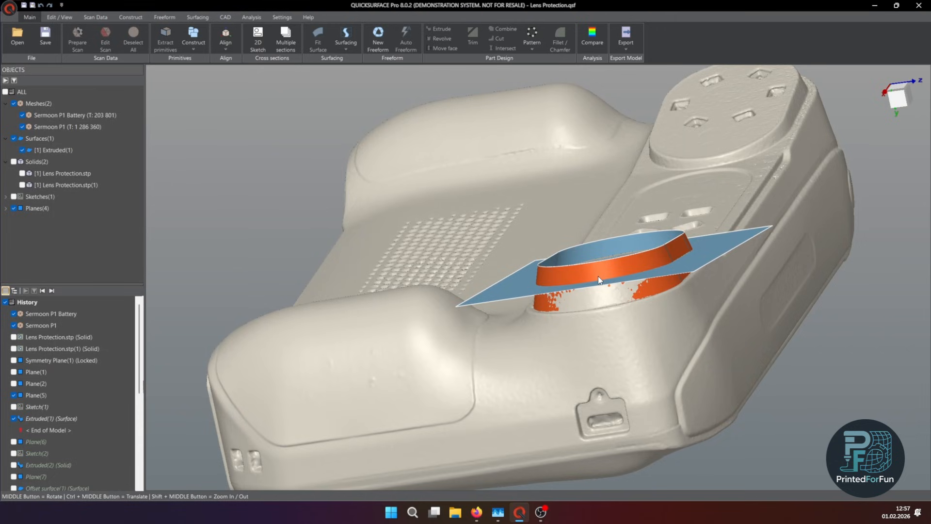
{"action": "double_click", "coordinate": [598, 277]}
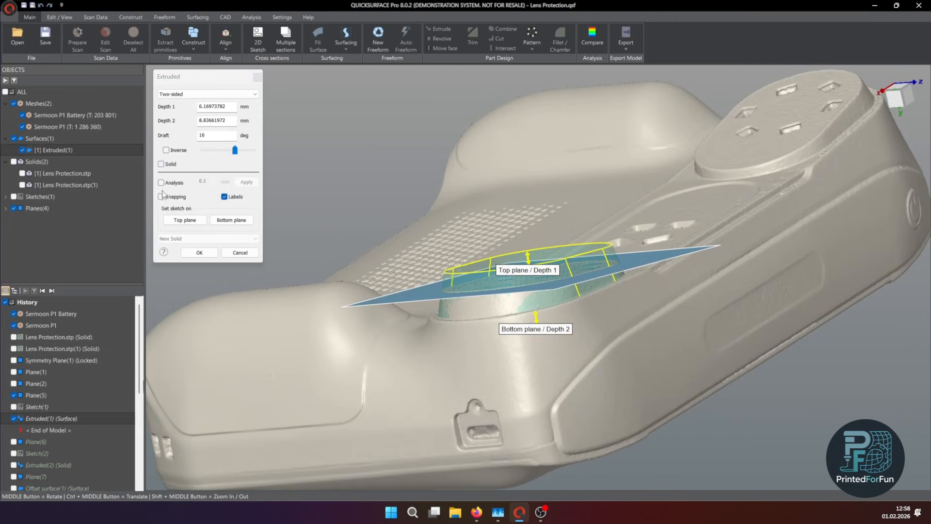
Step: Hide Plane(5), turn on deviation analysis for Extruded(1), and examine how the drafted surface fits the lens rim
{"action": "left_click", "coordinate": [14, 395]}
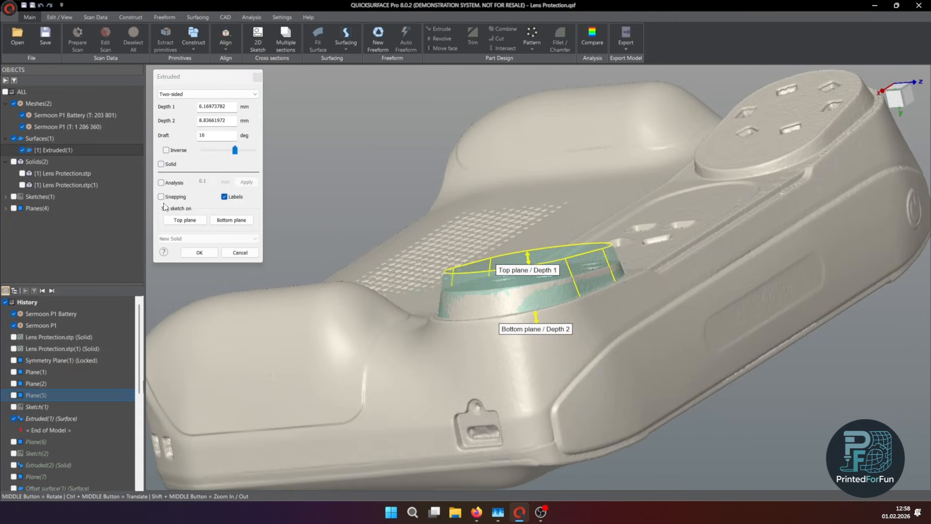
{"action": "left_click", "coordinate": [161, 182]}
{"action": "middle_click_drag", "start_coordinate": [485, 291], "coordinate": [325, 418]}
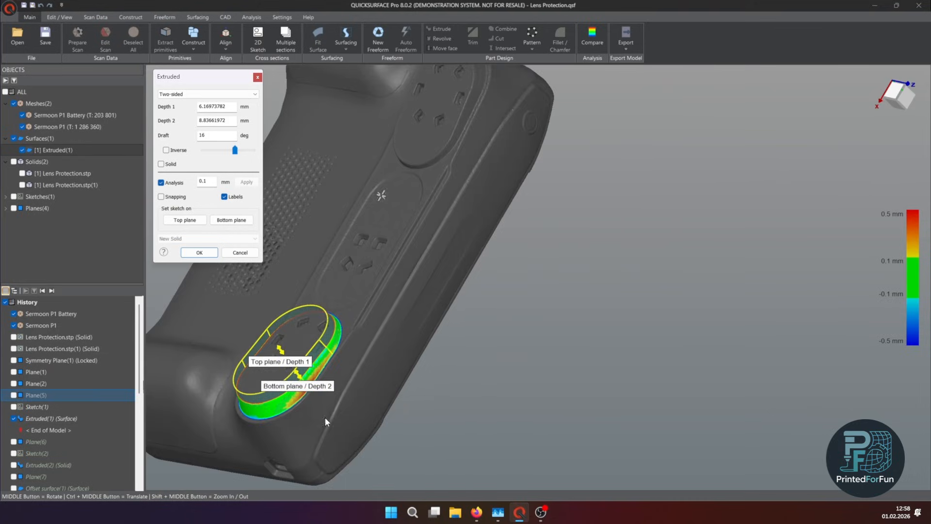
{"action": "scroll", "coordinate": [306, 405], "scroll_direction": "up", "scroll_amount": 8}
{"action": "scroll", "coordinate": [489, 280], "scroll_direction": "down", "scroll_amount": 4}
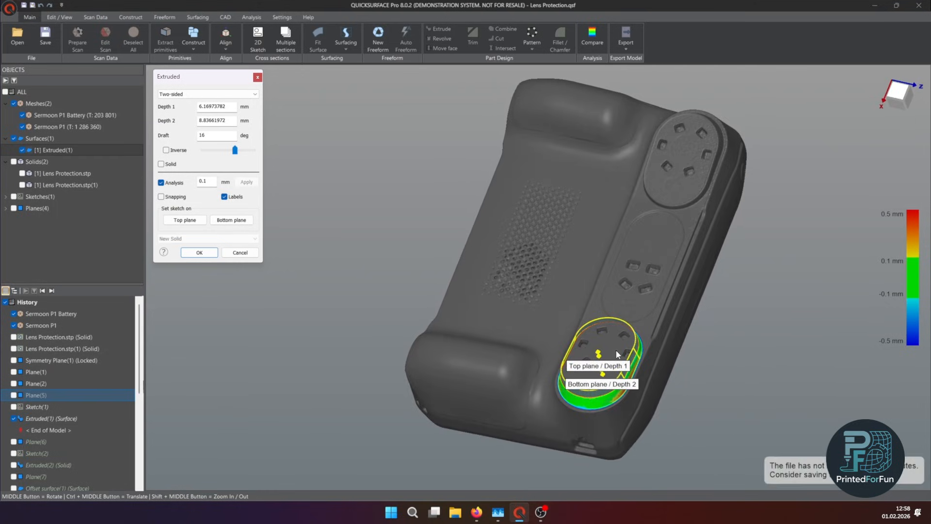
{"action": "scroll", "coordinate": [622, 391], "scroll_direction": "up", "scroll_amount": 5}
{"action": "middle_click_drag", "start_coordinate": [633, 372], "coordinate": [516, 310]}
{"action": "scroll", "coordinate": [499, 313], "scroll_direction": "up", "scroll_amount": 3}
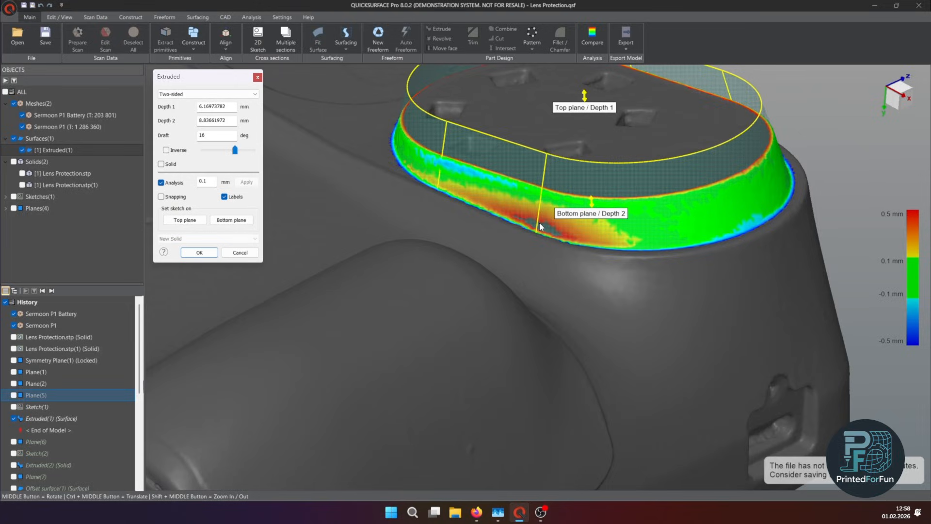
{"action": "scroll", "coordinate": [539, 224], "scroll_direction": "down", "scroll_amount": 5}
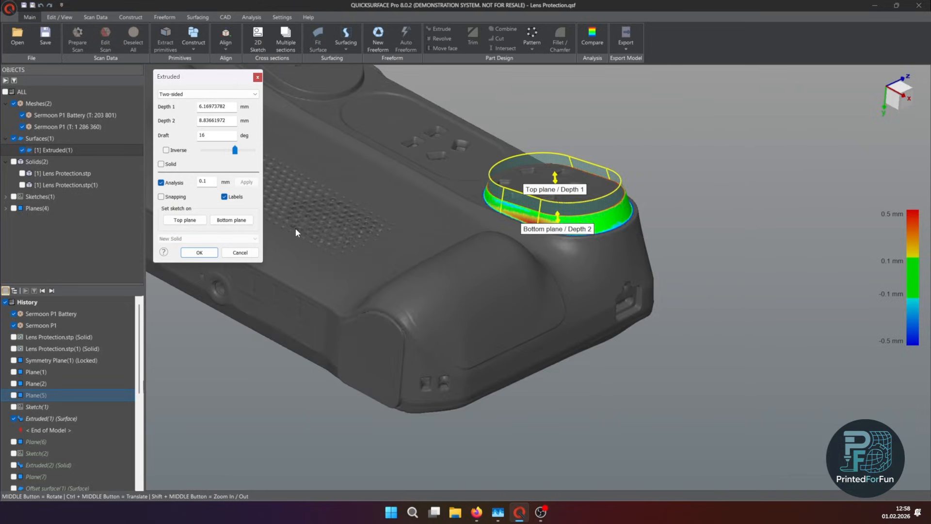
Step: Close the extrusion settings of Extruded(1) without changes and inspect the drafted surface around the lens rim
{"action": "left_click", "coordinate": [240, 253]}
{"action": "middle_click_drag", "start_coordinate": [373, 241], "coordinate": [360, 246]}
{"action": "scroll", "coordinate": [360, 246], "scroll_direction": "down", "scroll_amount": 2}
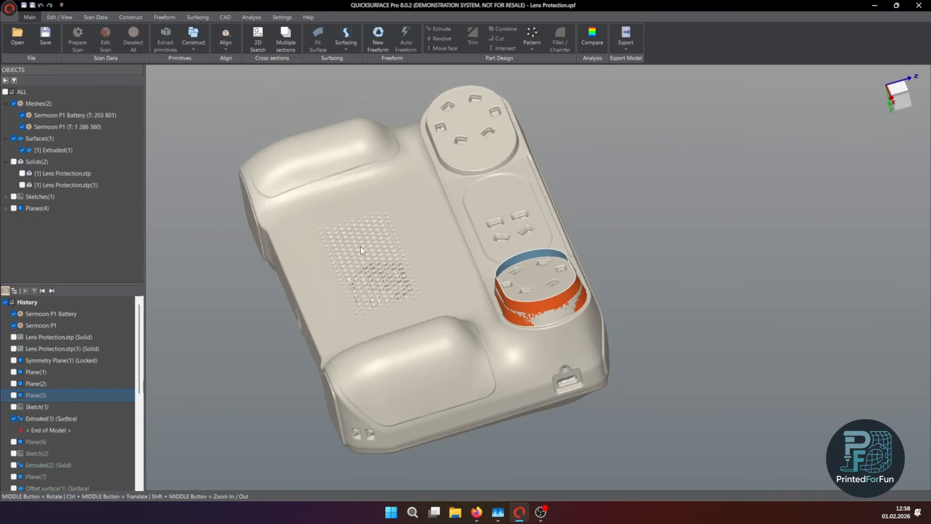
{"action": "scroll", "coordinate": [562, 400], "scroll_direction": "up", "scroll_amount": 5}
{"action": "scroll", "coordinate": [555, 337], "scroll_direction": "down", "scroll_amount": 2}
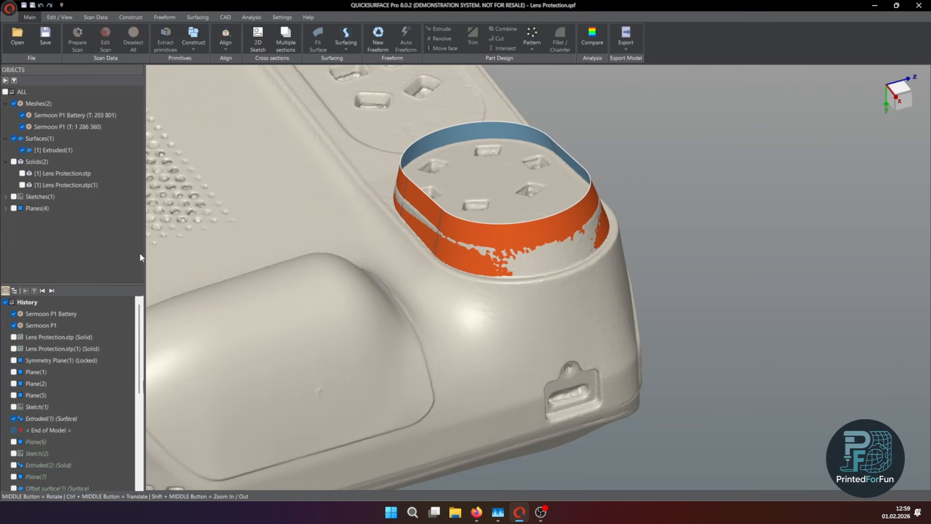
Step: Roll the history forward past Plane(6) and Sketch(2), and temporarily show Plane(5) to compare the two planes around the lens rim
{"action": "left_click", "coordinate": [51, 291]}
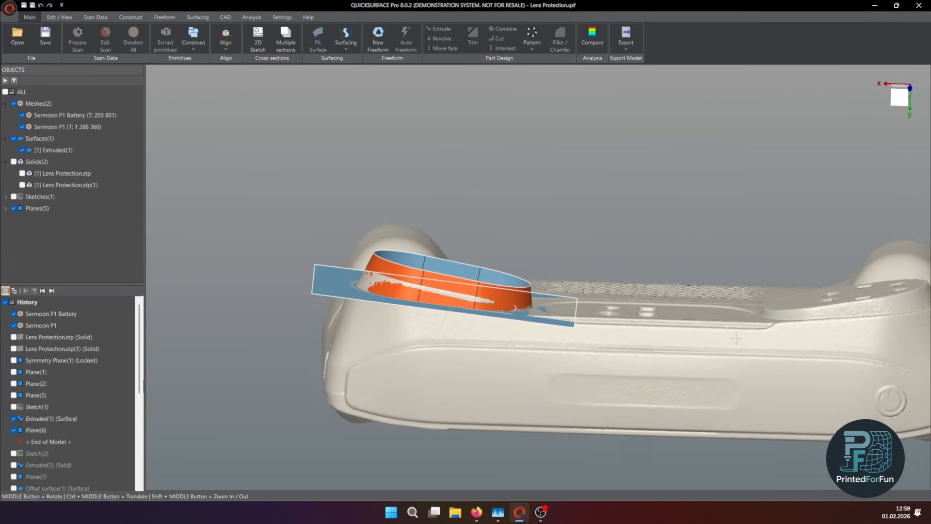
{"action": "left_click", "coordinate": [51, 291]}
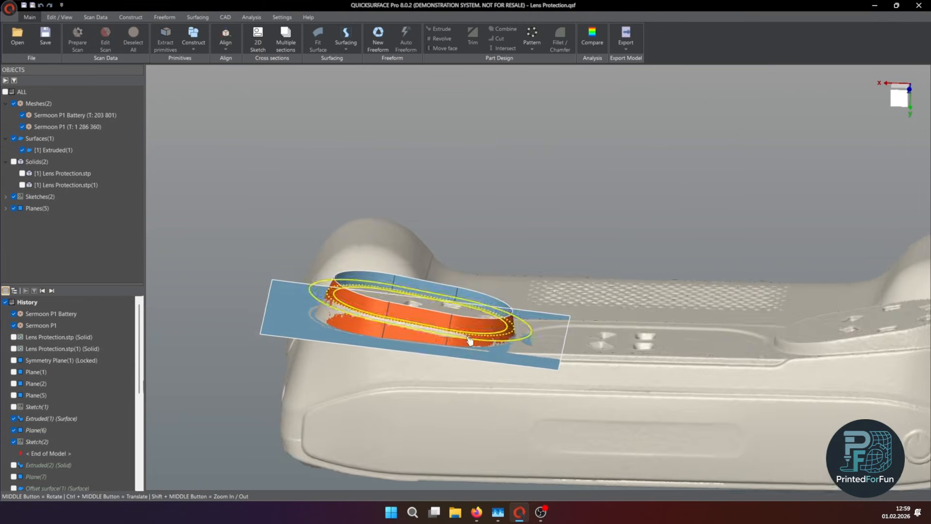
{"action": "middle_click_drag", "start_coordinate": [325, 301], "coordinate": [330, 206]}
{"action": "scroll", "coordinate": [330, 205], "scroll_direction": "up", "scroll_amount": 5}
{"action": "scroll", "coordinate": [311, 208], "scroll_direction": "down", "scroll_amount": 5}
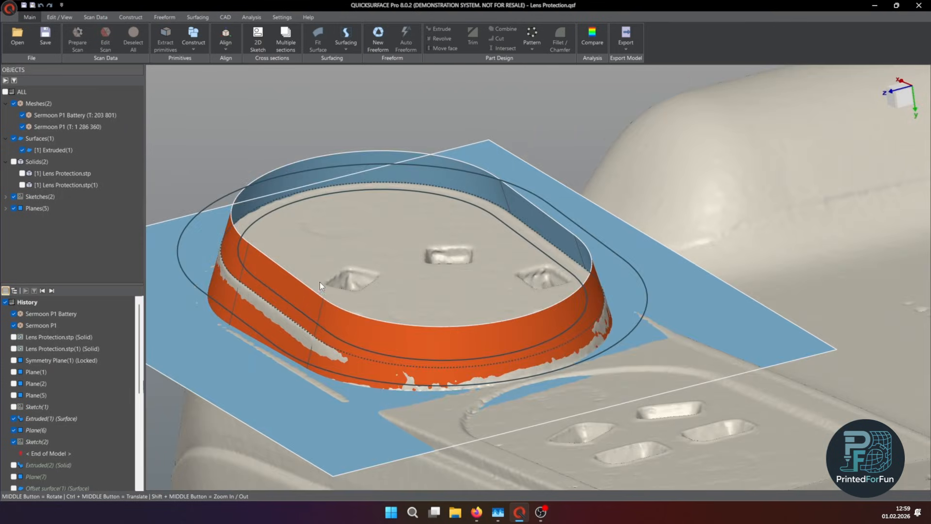
{"action": "scroll", "coordinate": [278, 239], "scroll_direction": "down", "scroll_amount": 2}
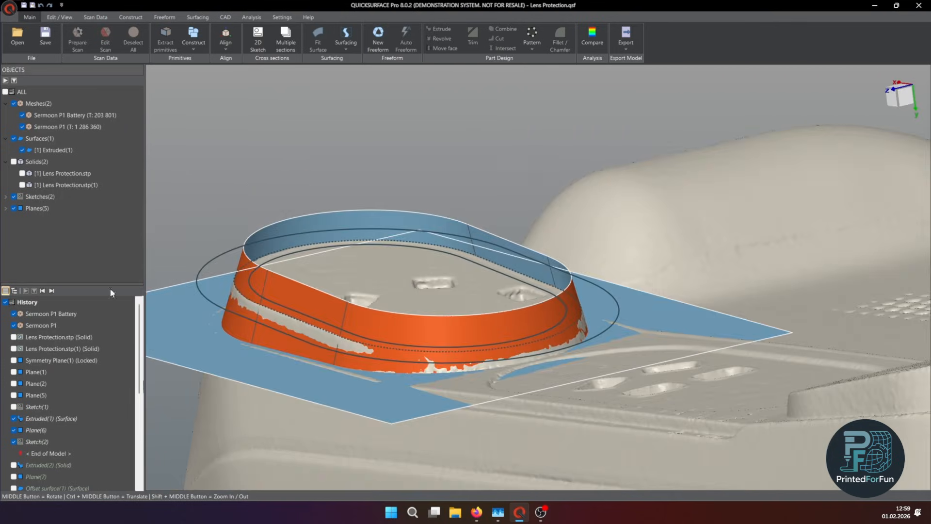
{"action": "left_click", "coordinate": [14, 396]}
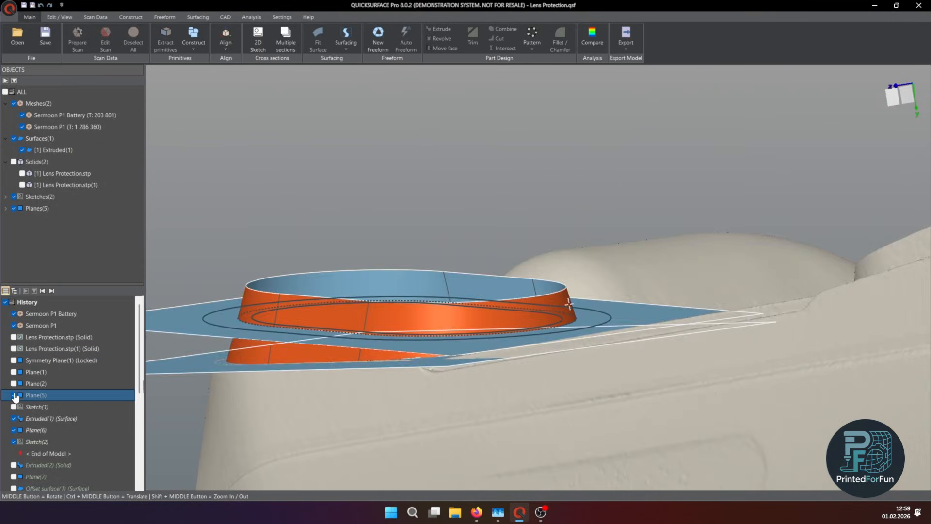
{"action": "left_click", "coordinate": [15, 396]}
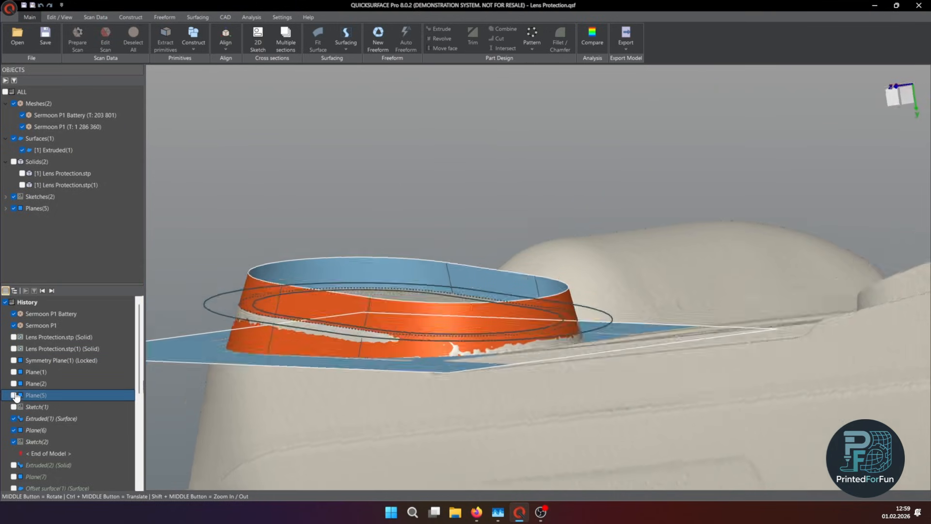
Step: Open Sketch(2), review its reference outline and the inner and outer slot contours in turn, and close it without changes
{"action": "double_click", "coordinate": [228, 224]}
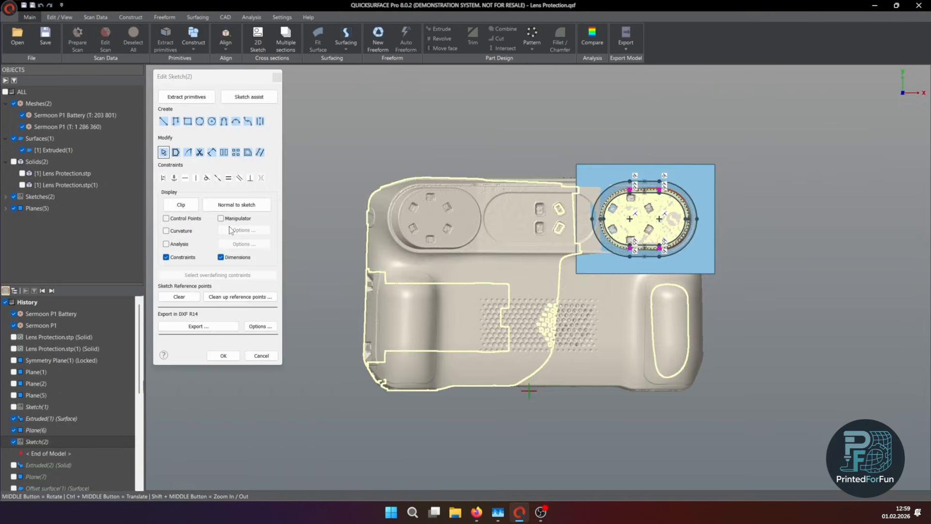
{"action": "scroll", "coordinate": [617, 194], "scroll_direction": "up", "scroll_amount": 6}
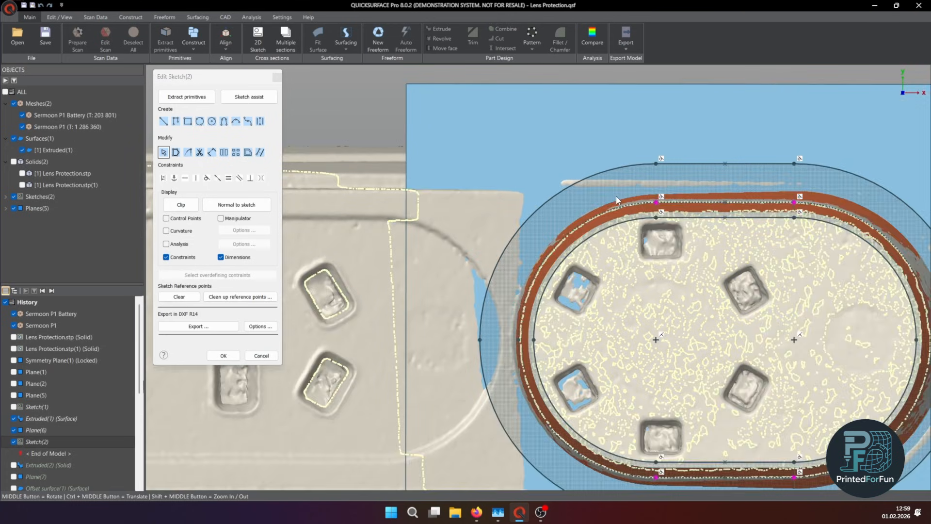
{"action": "middle_click_drag", "start_coordinate": [610, 226], "coordinate": [400, 136], "text": "ctrl"}
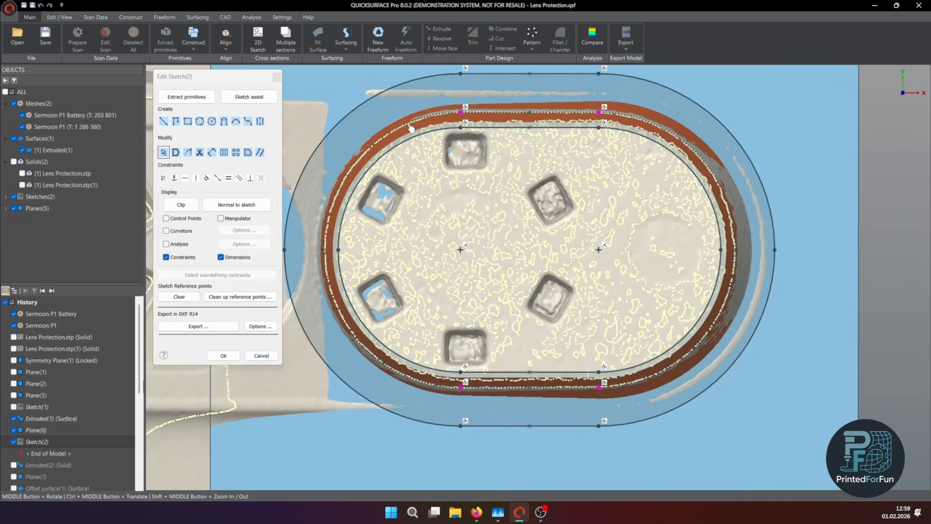
{"action": "double_click", "coordinate": [407, 126]}
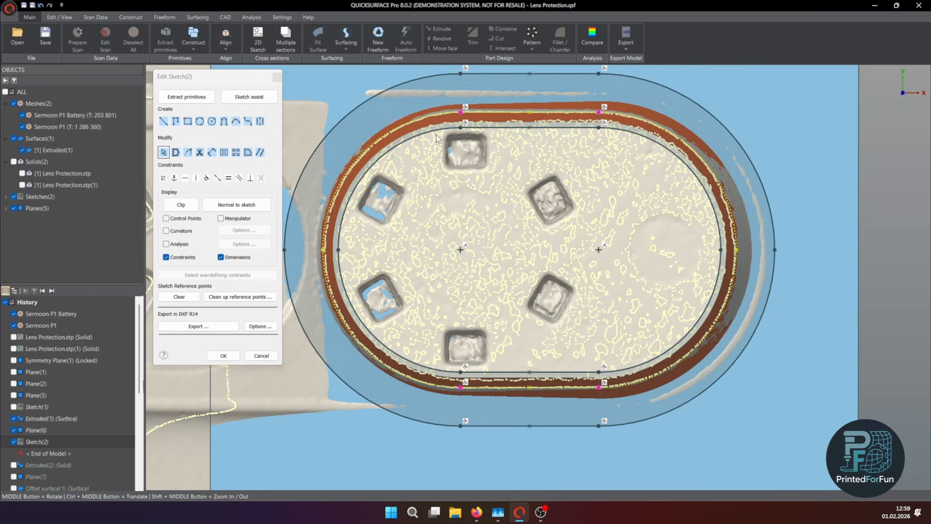
{"action": "middle_click_drag", "start_coordinate": [435, 135], "coordinate": [456, 165], "text": "ctrl"}
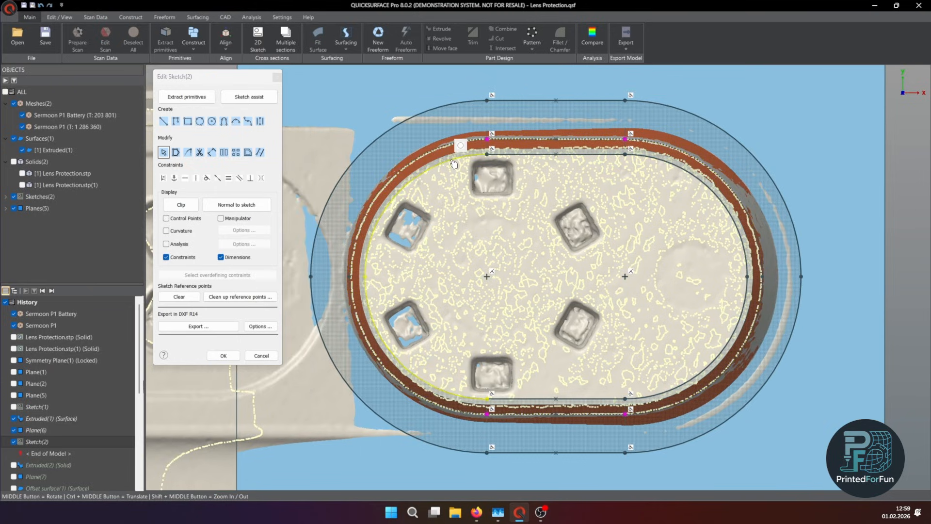
{"action": "left_click", "coordinate": [454, 164]}
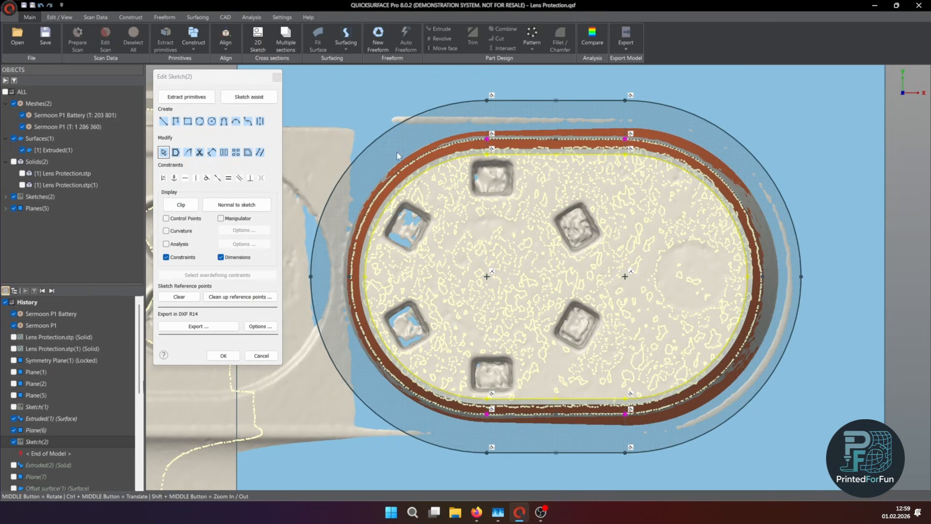
{"action": "middle_click_drag", "start_coordinate": [386, 129], "coordinate": [433, 167], "text": "ctrl"}
{"action": "left_click", "coordinate": [432, 166]}
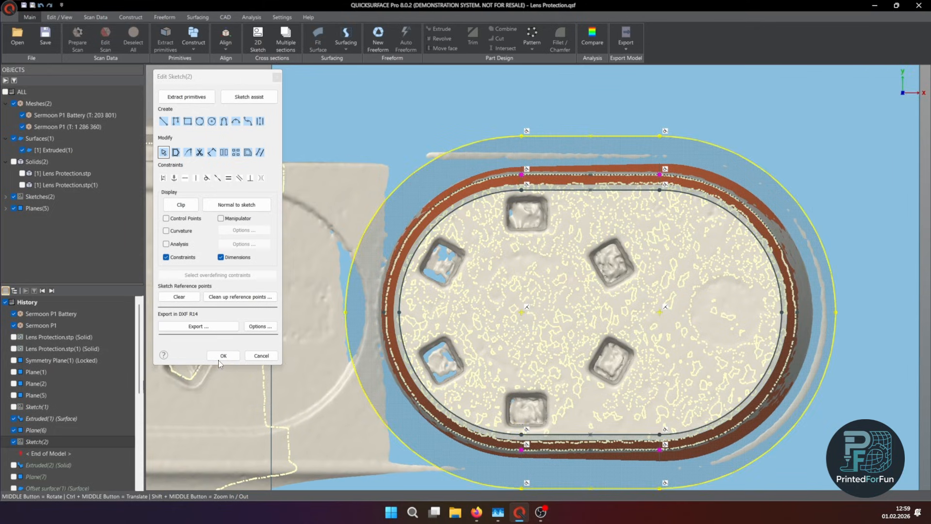
{"action": "left_click", "coordinate": [259, 357]}
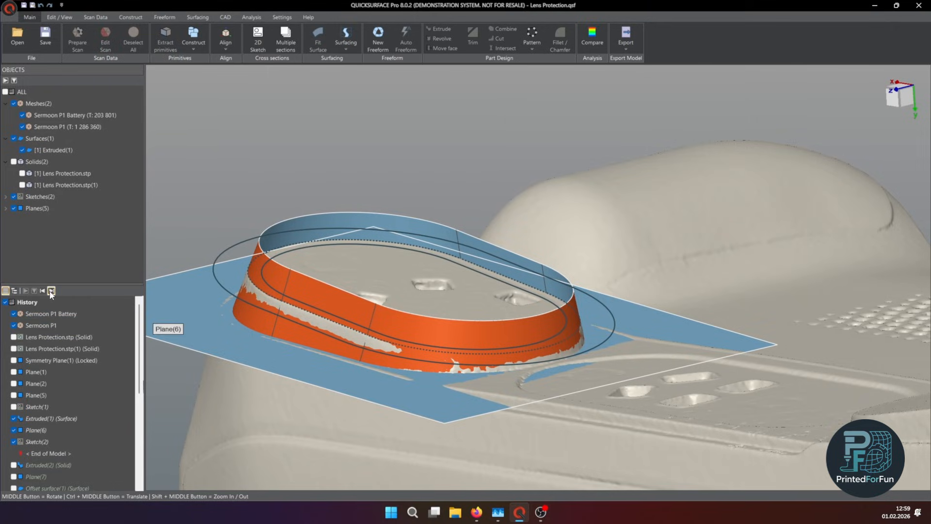
Step: Roll the history forward past Extruded(2) and inspect the flat solid ring around the drafted surface from the side
{"action": "left_click", "coordinate": [52, 290]}
{"action": "scroll", "coordinate": [270, 278], "scroll_direction": "down", "scroll_amount": 1}
{"action": "scroll", "coordinate": [269, 278], "scroll_direction": "up", "scroll_amount": 4}
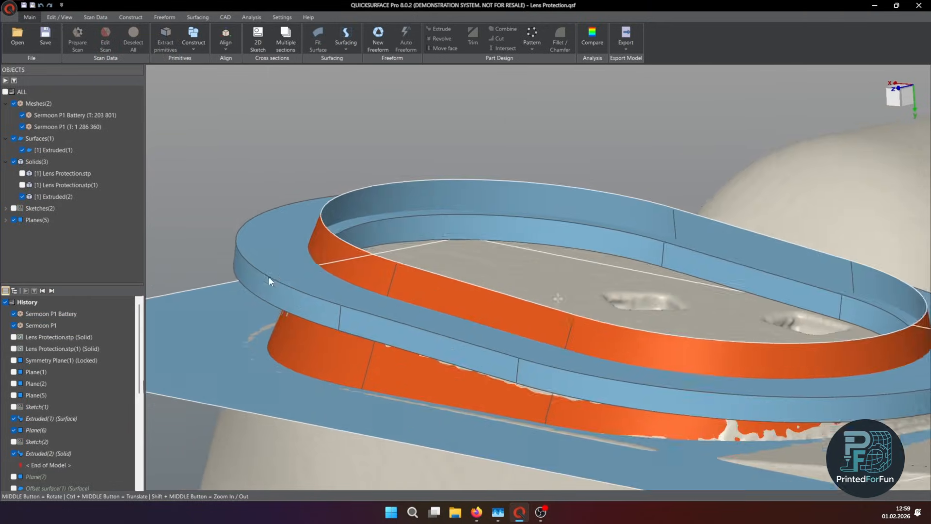
{"action": "middle_click_drag", "start_coordinate": [269, 277], "coordinate": [344, 240]}
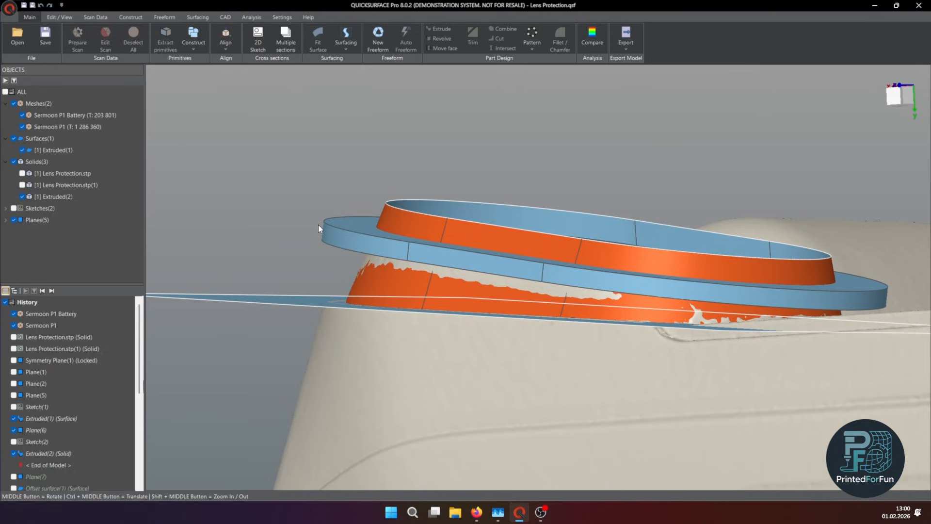
{"action": "scroll", "coordinate": [55, 381], "scroll_direction": "down", "scroll_amount": 4}
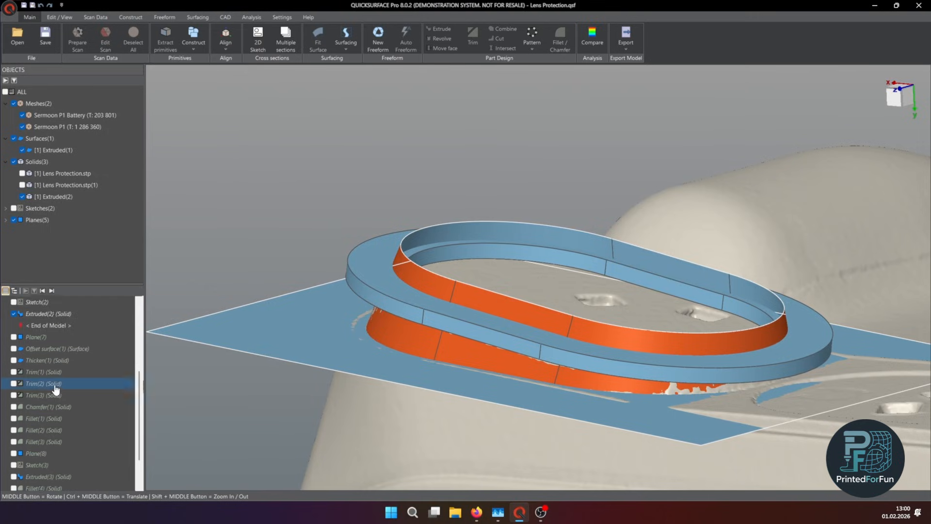
Step: Roll the history forward past Plane(7) and examine its position against the scanner body and ring in a straight side view
{"action": "left_click", "coordinate": [53, 290]}
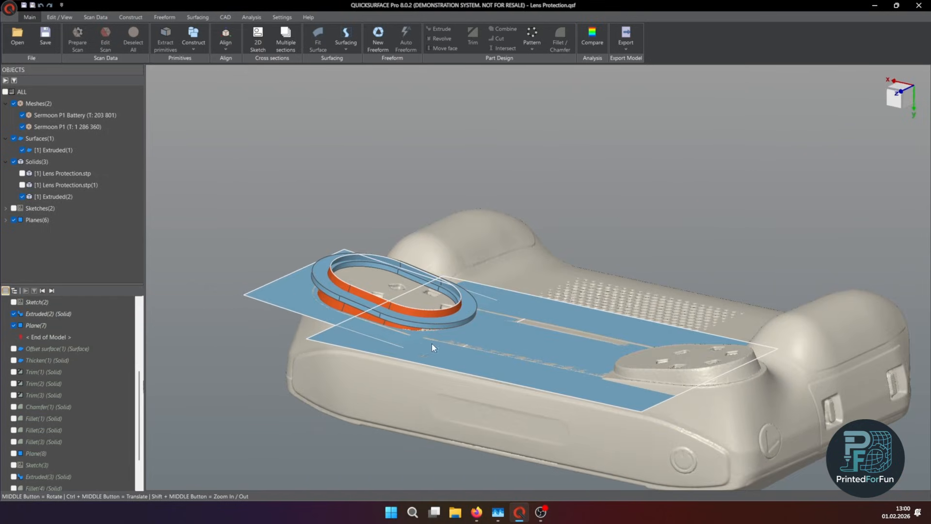
{"action": "left_click", "coordinate": [484, 365]}
{"action": "middle_click_drag", "start_coordinate": [484, 364], "coordinate": [414, 345]}
{"action": "left_click", "coordinate": [893, 99]}
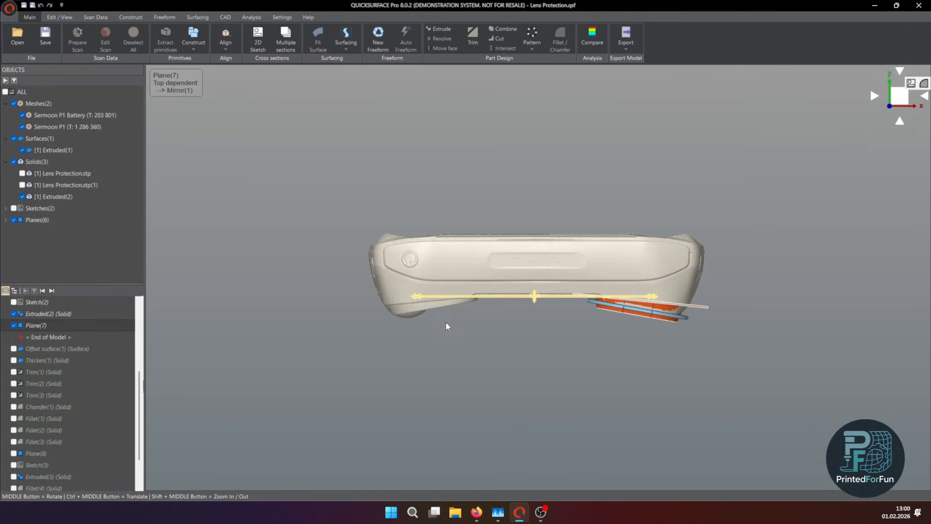
{"action": "scroll", "coordinate": [480, 308], "scroll_direction": "up", "scroll_amount": 6}
{"action": "middle_click_drag", "start_coordinate": [543, 318], "coordinate": [358, 328], "text": "ctrl"}
{"action": "scroll", "coordinate": [358, 329], "scroll_direction": "up", "scroll_amount": 6}
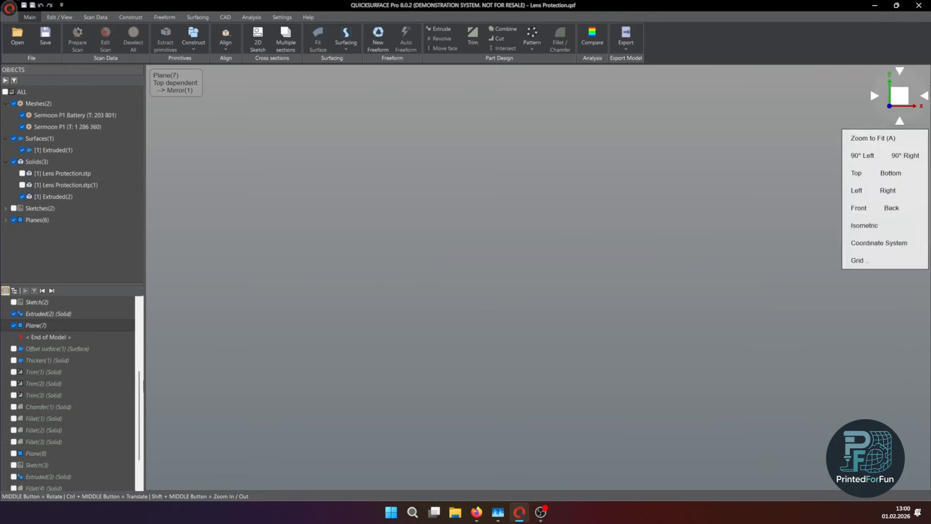
{"action": "left_click", "coordinate": [903, 96]}
{"action": "scroll", "coordinate": [589, 300], "scroll_direction": "up", "scroll_amount": 8}
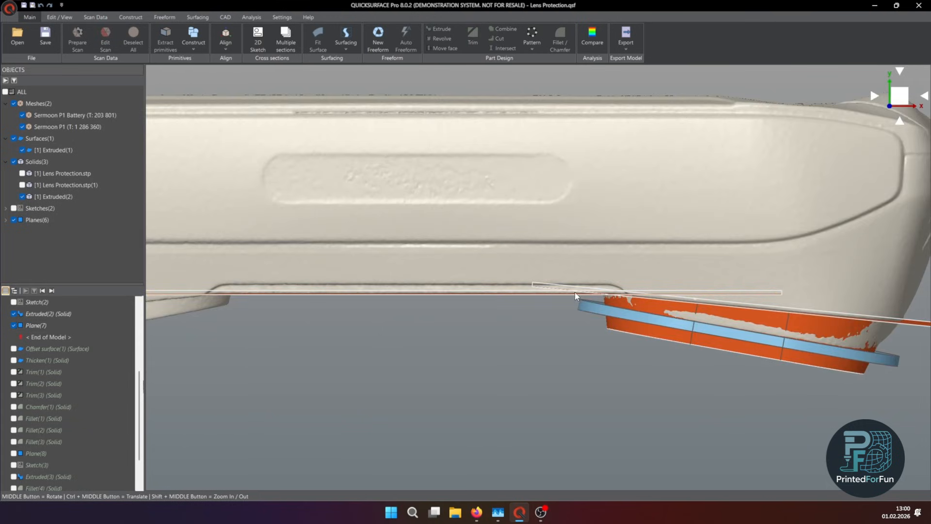
{"action": "scroll", "coordinate": [586, 292], "scroll_direction": "up", "scroll_amount": 4}
{"action": "scroll", "coordinate": [274, 304], "scroll_direction": "down", "scroll_amount": 3}
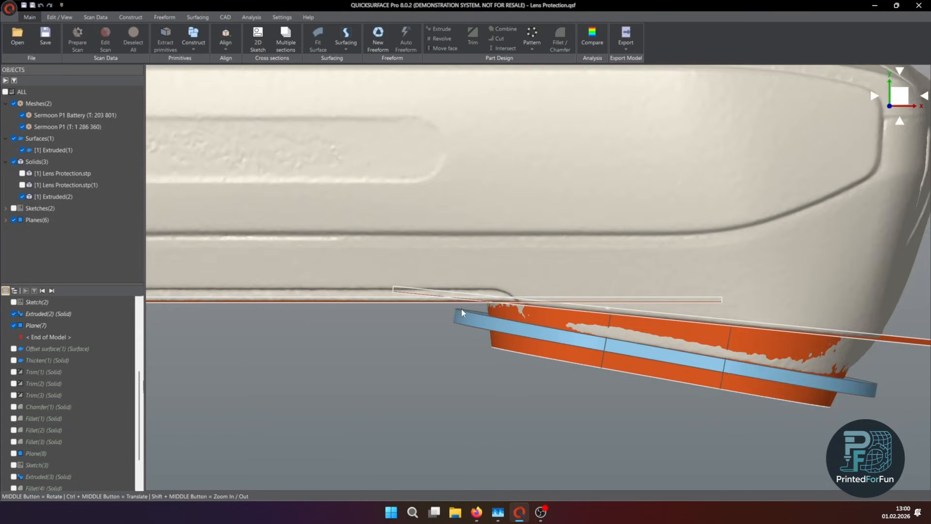
Step: Roll the history forward past Offset surface(1) and check the drafted Extruded(1) surface's extrusion settings, keeping their values
{"action": "middle_click_drag", "start_coordinate": [362, 350], "coordinate": [375, 326]}
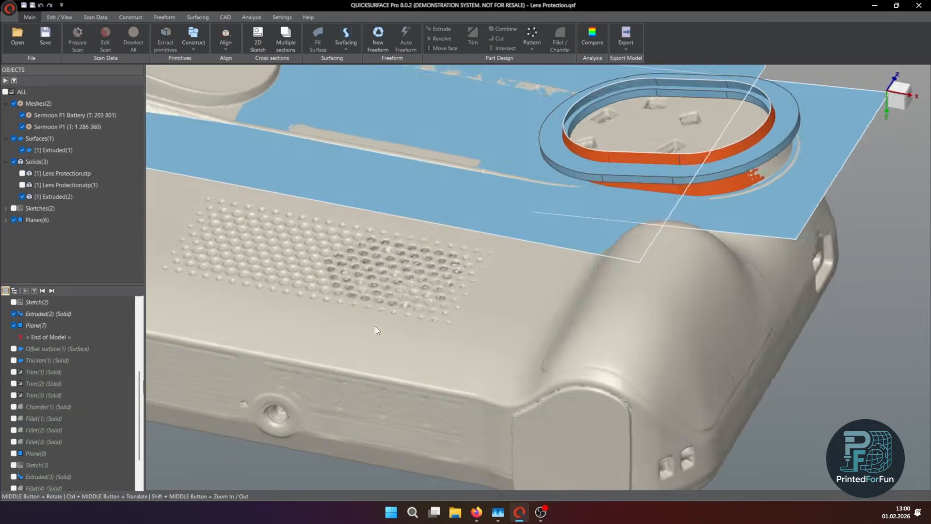
{"action": "scroll", "coordinate": [36, 419], "scroll_direction": "down", "scroll_amount": 2}
{"action": "scroll", "coordinate": [34, 412], "scroll_direction": "up", "scroll_amount": 3}
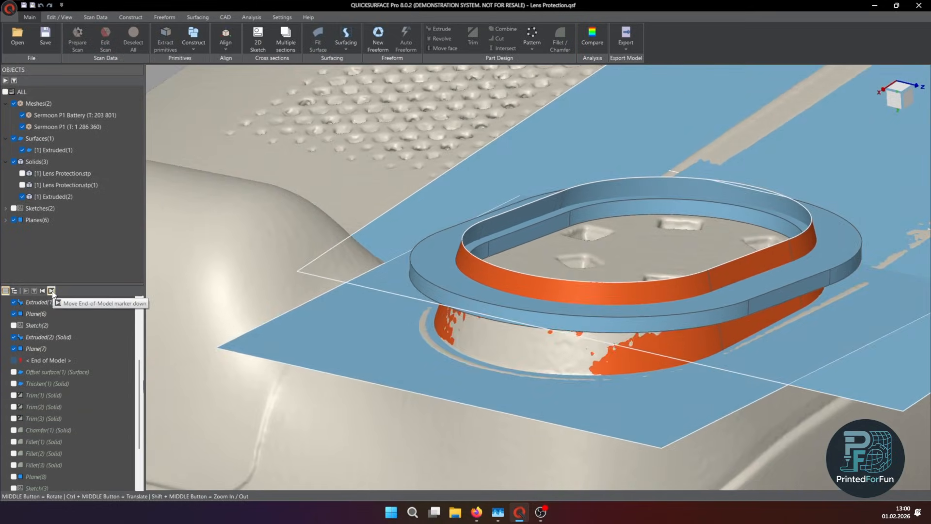
{"action": "left_click", "coordinate": [52, 291]}
{"action": "left_click", "coordinate": [646, 351]}
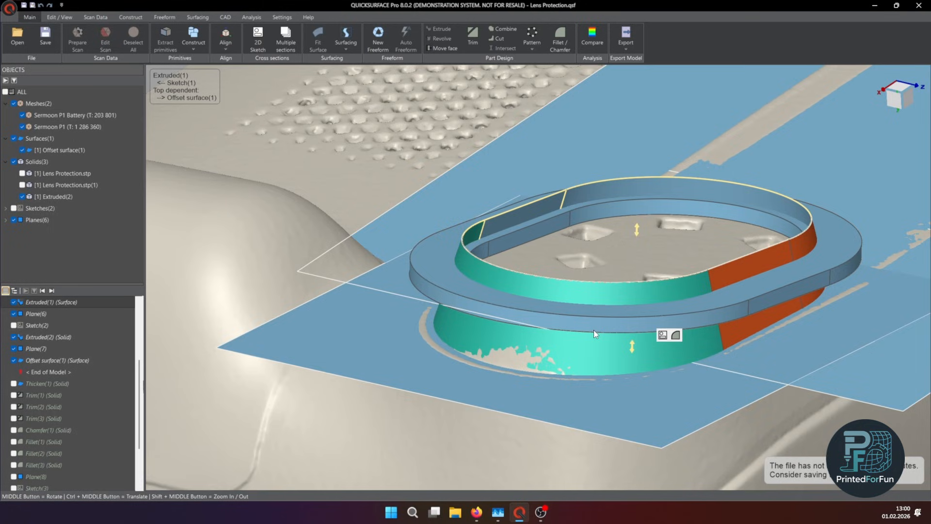
{"action": "double_click", "coordinate": [566, 354]}
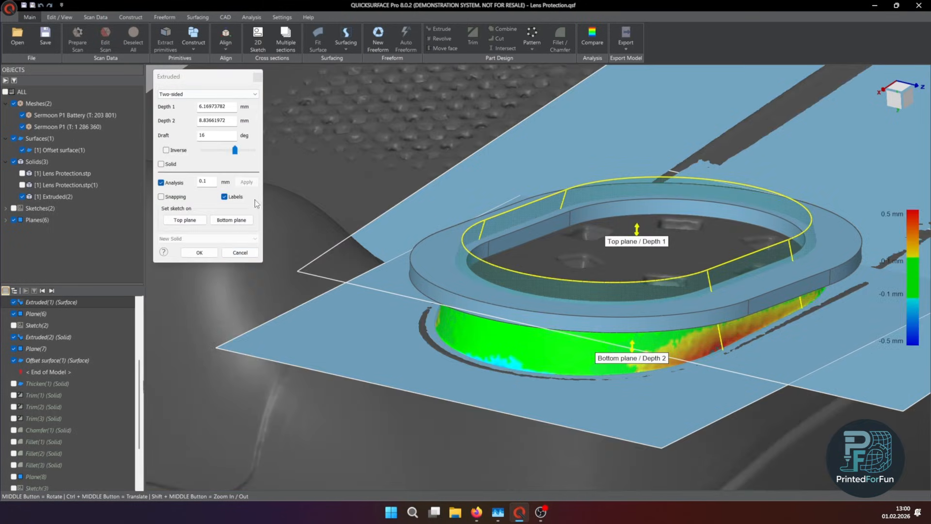
{"action": "left_click", "coordinate": [199, 253]}
Step: Open the settings of Offset surface(1), review the offset depth and Remove Original option, and close them without changes
{"action": "left_click", "coordinate": [55, 363]}
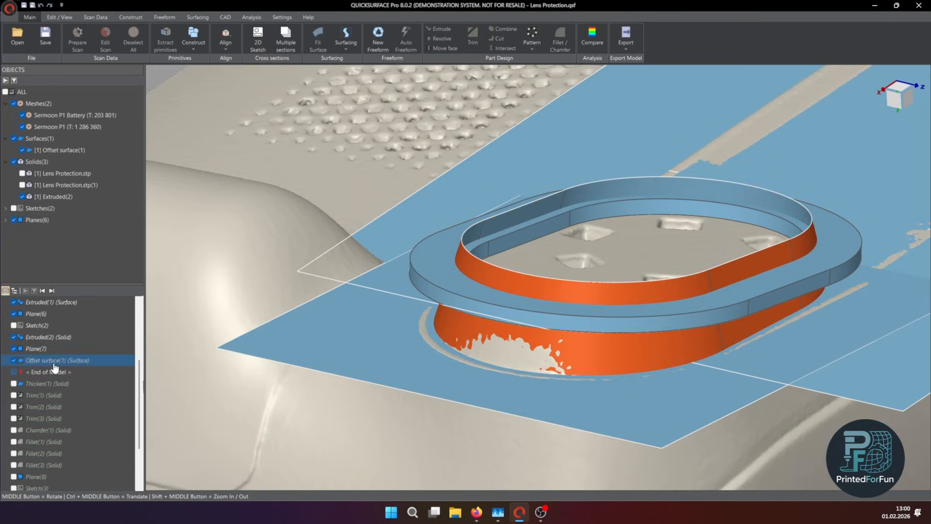
{"action": "double_click", "coordinate": [54, 361]}
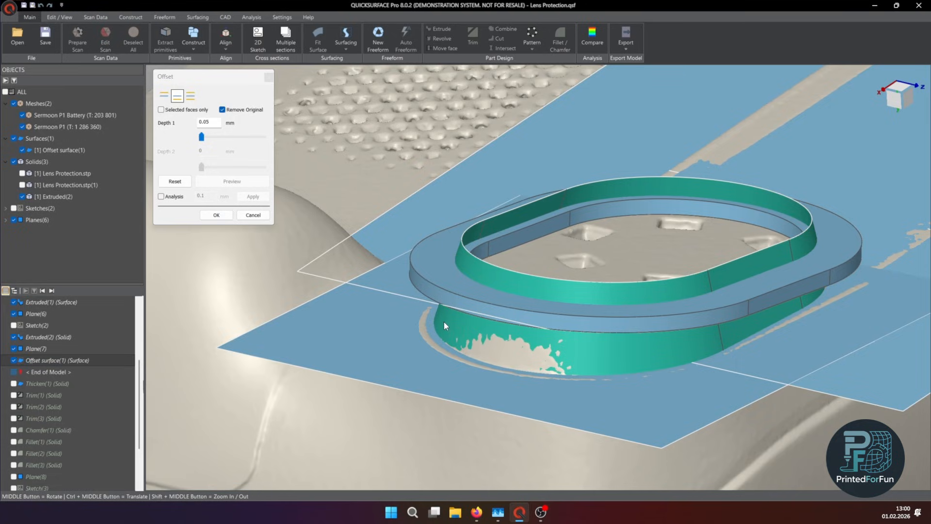
{"action": "left_click", "coordinate": [253, 215]}
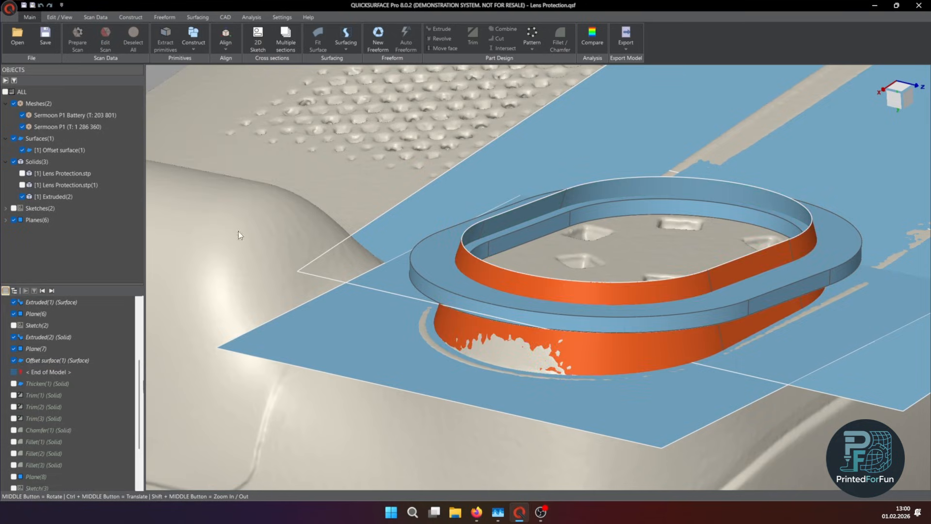
Step: Roll the history forward past Thicken(1), review its thickening depth and the wall's overlap with the scanner body, and leave the settings unchanged
{"action": "left_click", "coordinate": [52, 290]}
{"action": "middle_click_drag", "start_coordinate": [299, 333], "coordinate": [441, 328]}
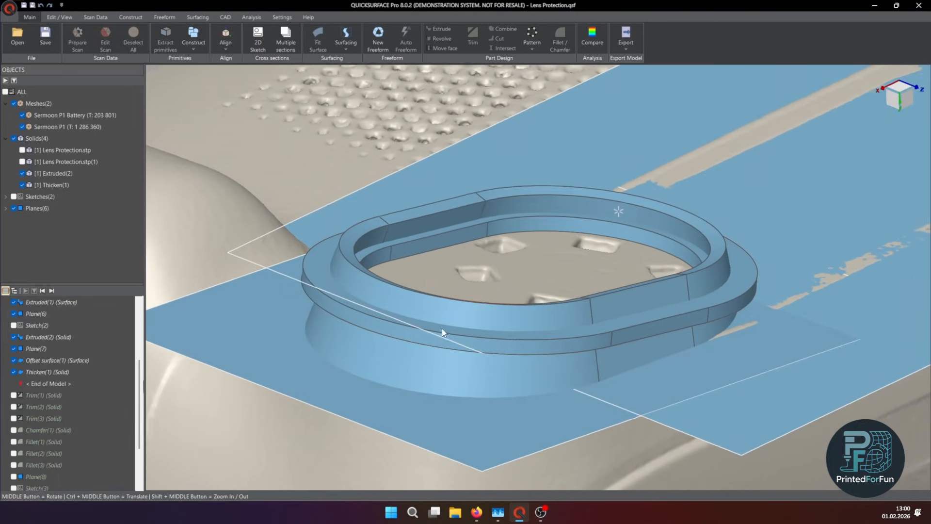
{"action": "double_click", "coordinate": [49, 372]}
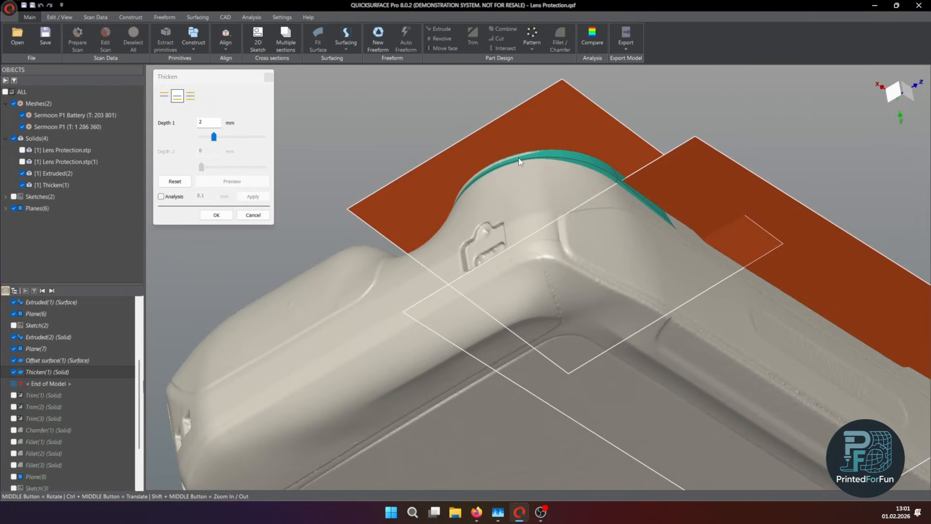
{"action": "scroll", "coordinate": [519, 158], "scroll_direction": "up", "scroll_amount": 5}
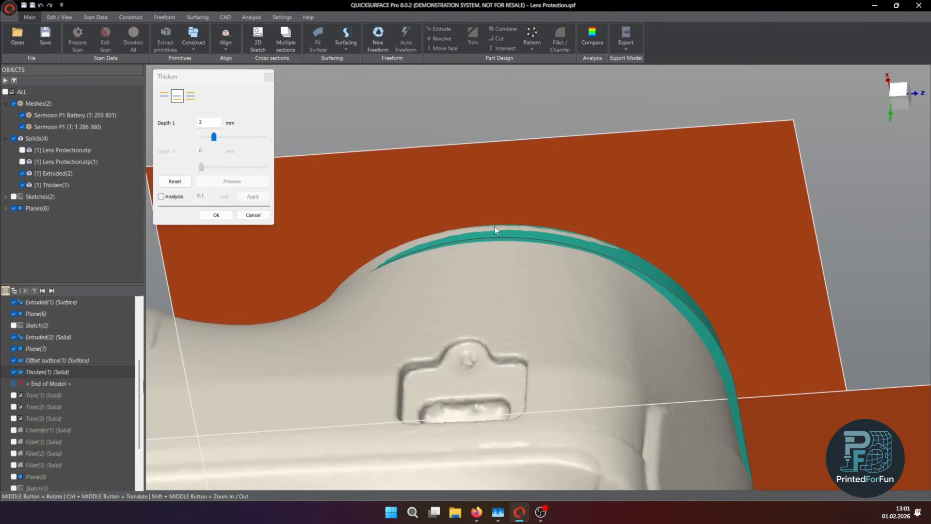
{"action": "middle_click_drag", "start_coordinate": [640, 255], "coordinate": [531, 287]}
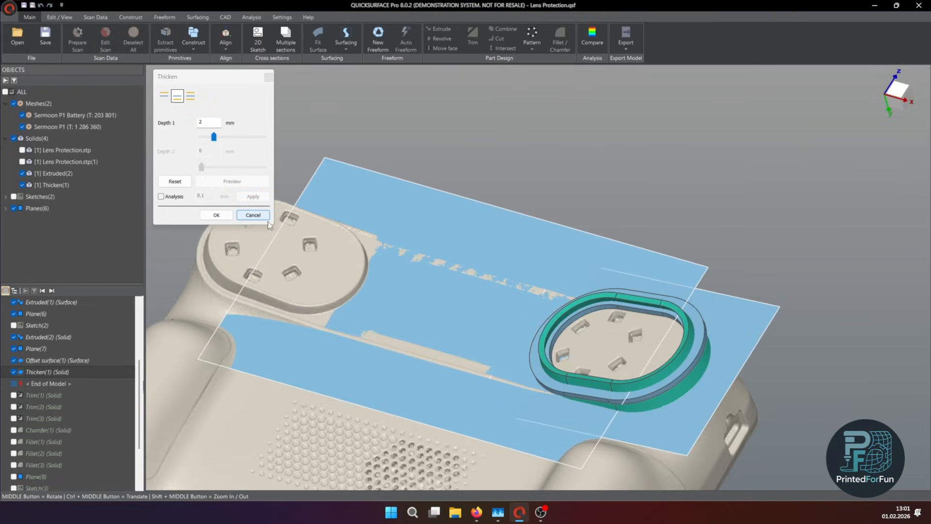
{"action": "middle_click_drag", "start_coordinate": [601, 298], "coordinate": [689, 328]}
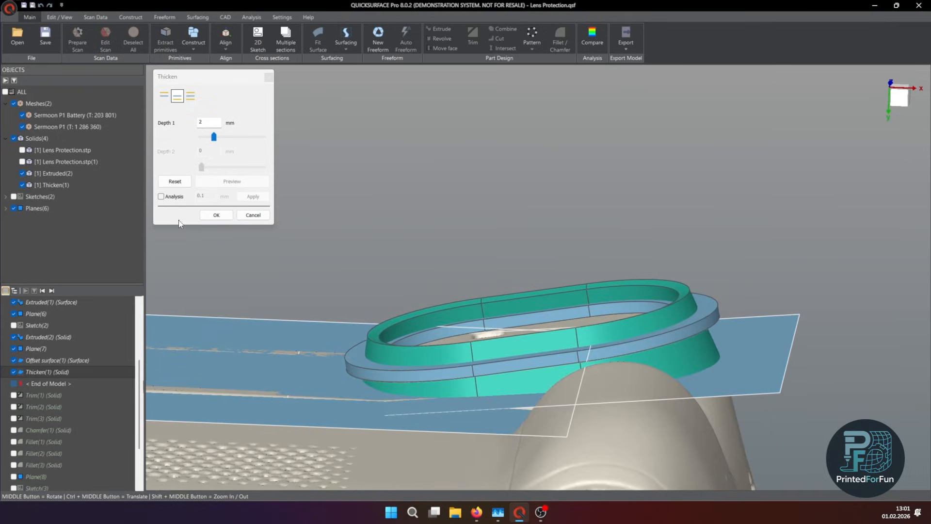
{"action": "left_click", "coordinate": [254, 215]}
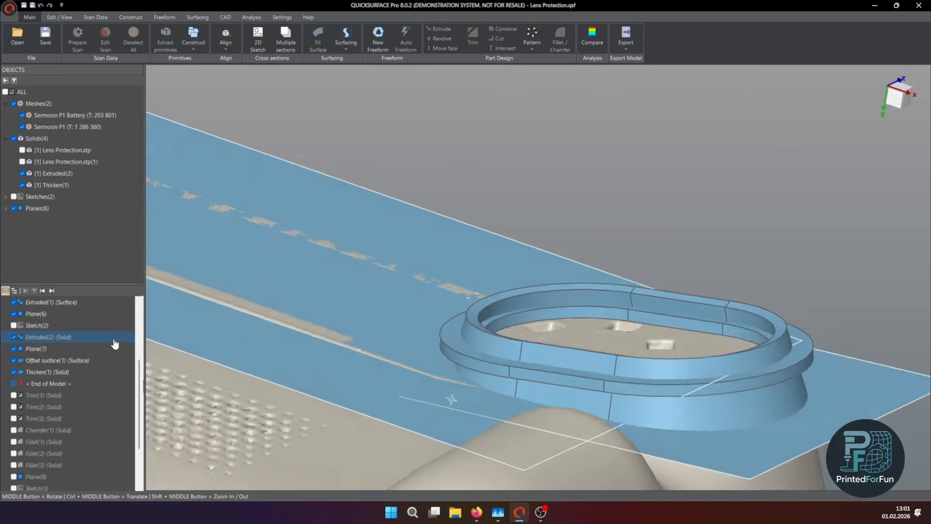
Step: Highlight the ring, the thickened wall and their planes together to see their dependencies, and clear the selection
{"action": "scroll", "coordinate": [73, 372], "scroll_direction": "down", "scroll_amount": 1}
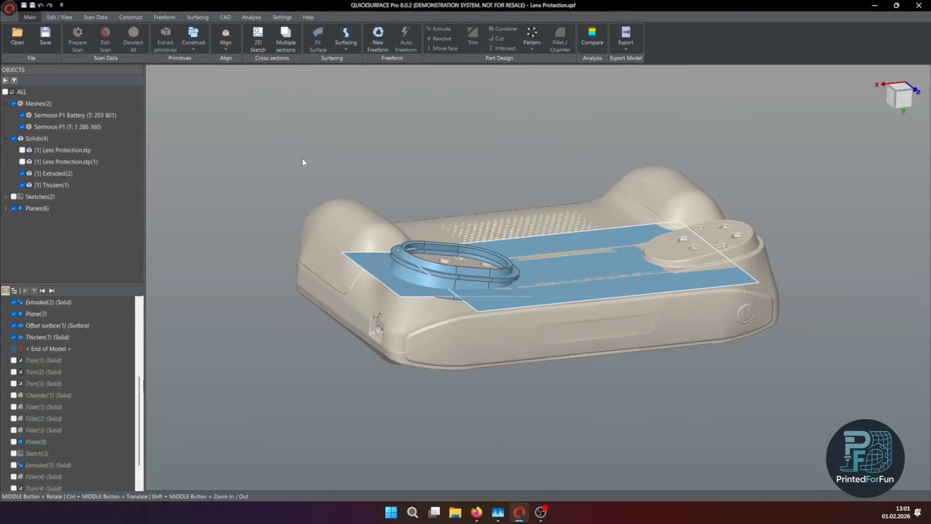
{"action": "left_click_drag", "start_coordinate": [295, 154], "coordinate": [770, 379]}
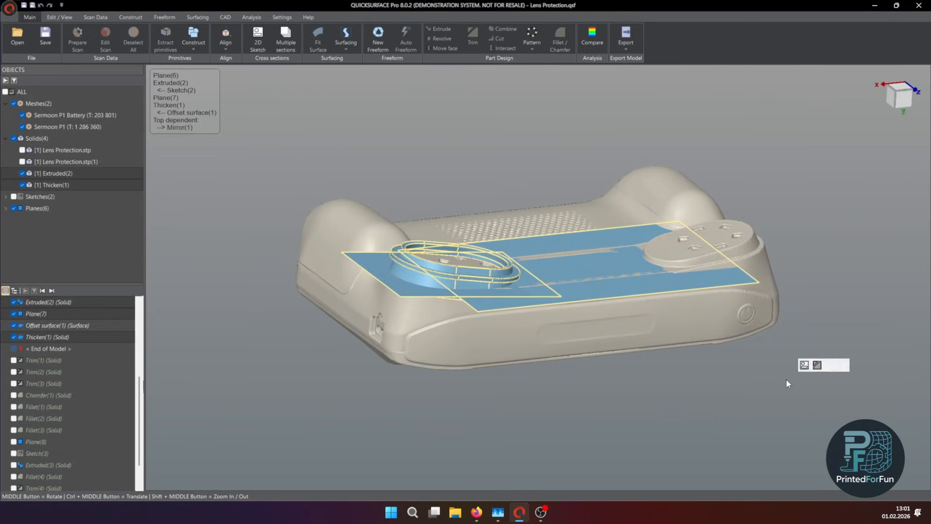
{"action": "left_click", "coordinate": [377, 157]}
{"action": "middle_click_drag", "start_coordinate": [377, 158], "coordinate": [431, 209]}
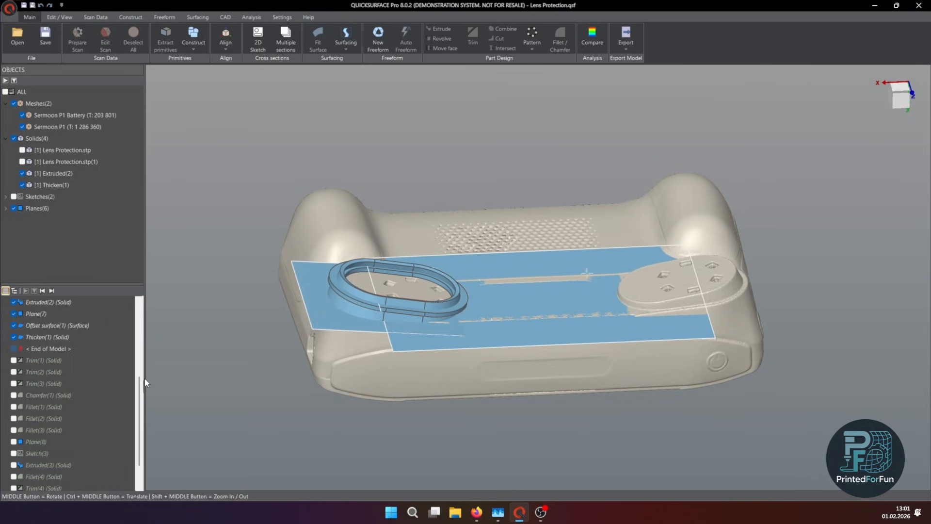
Step: Roll the history forward past Trim(1), Trim(2) and Trim(3) and inspect the trimmed ring on the scanner
{"action": "left_click", "coordinate": [53, 289]}
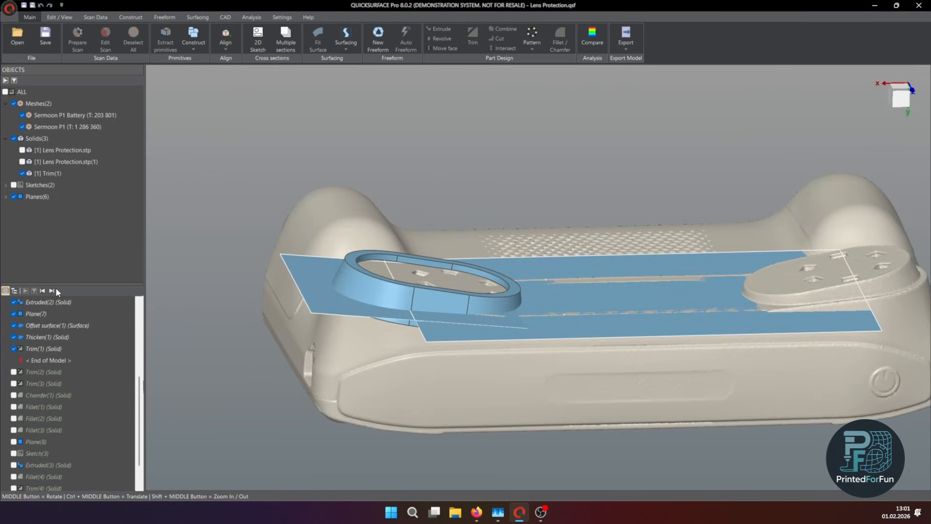
{"action": "left_click", "coordinate": [52, 290]}
{"action": "left_click", "coordinate": [52, 290]}
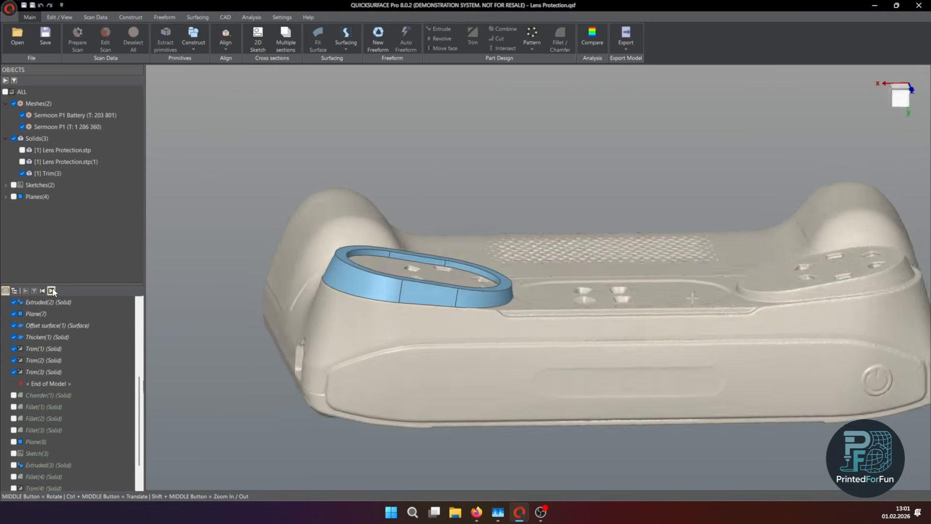
{"action": "scroll", "coordinate": [428, 339], "scroll_direction": "up", "scroll_amount": 5}
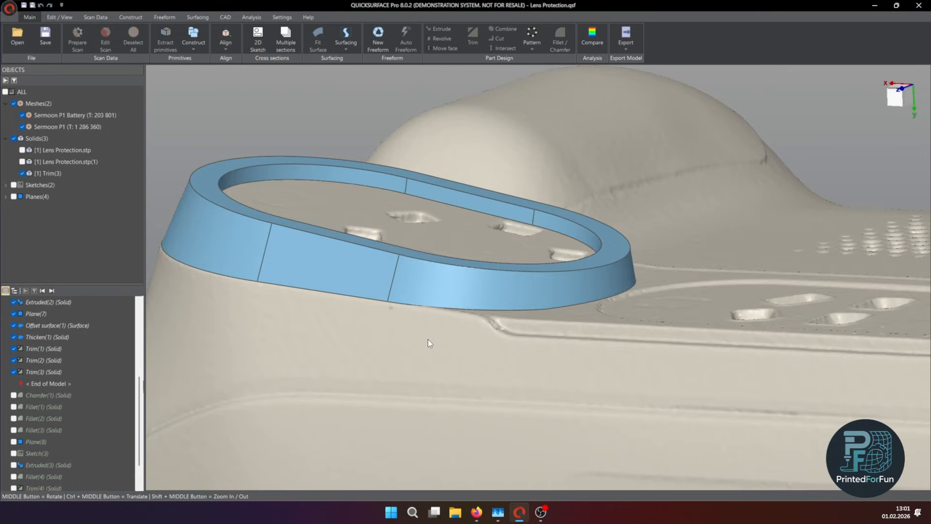
{"action": "scroll", "coordinate": [428, 338], "scroll_direction": "up", "scroll_amount": 2}
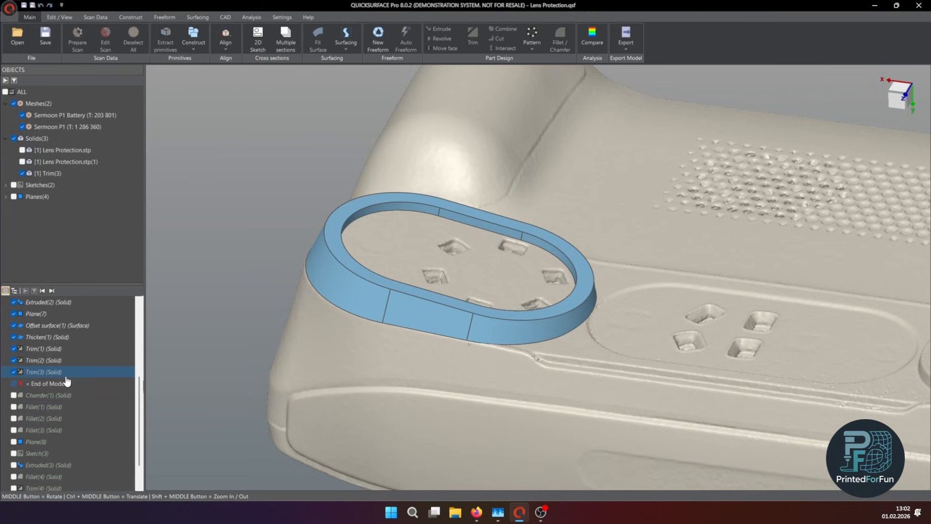
Step: Move the history past Chamfer(1) and Fillet(1), back before the chamfer, and past Chamfer(1) again to compare the ring's inner edge
{"action": "left_click", "coordinate": [51, 291]}
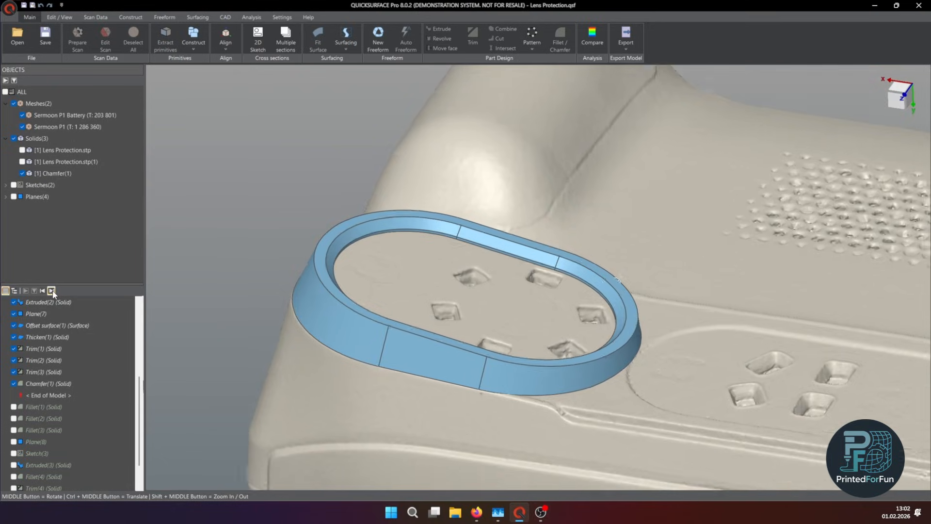
{"action": "left_click", "coordinate": [51, 290]}
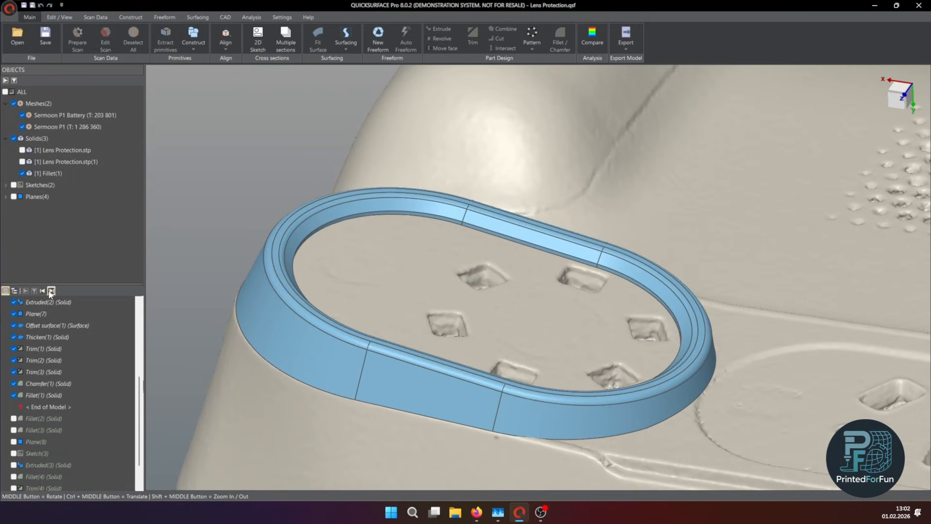
{"action": "left_click", "coordinate": [42, 291]}
{"action": "left_click", "coordinate": [42, 290]}
{"action": "left_click", "coordinate": [50, 291]}
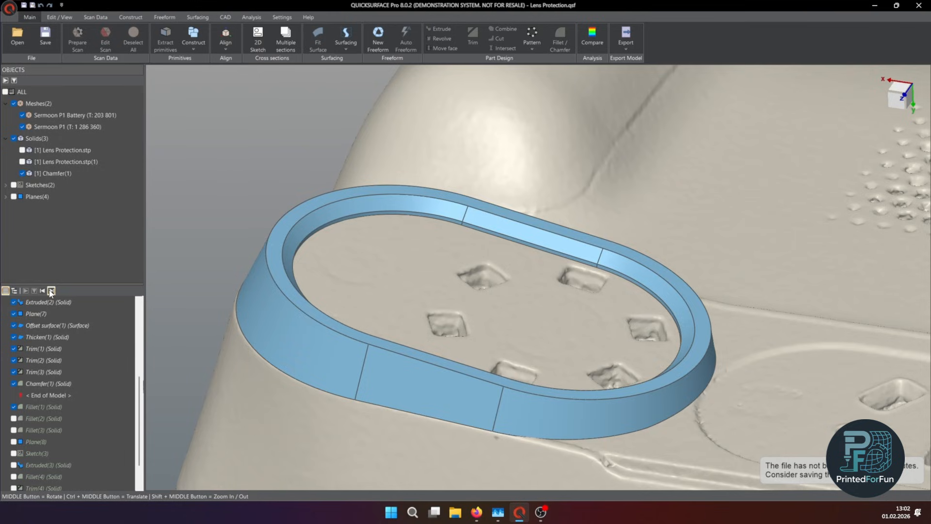
Step: Roll the history forward past Fillet(1), Fillet(2) and Fillet(3) to review the ring's rounded edges
{"action": "left_click", "coordinate": [51, 290]}
{"action": "left_click", "coordinate": [50, 290]}
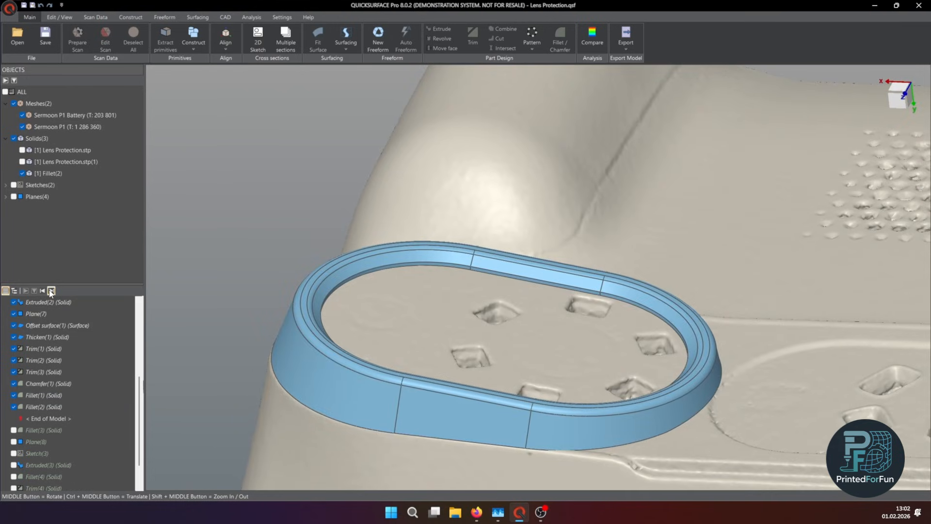
{"action": "left_click", "coordinate": [50, 291]}
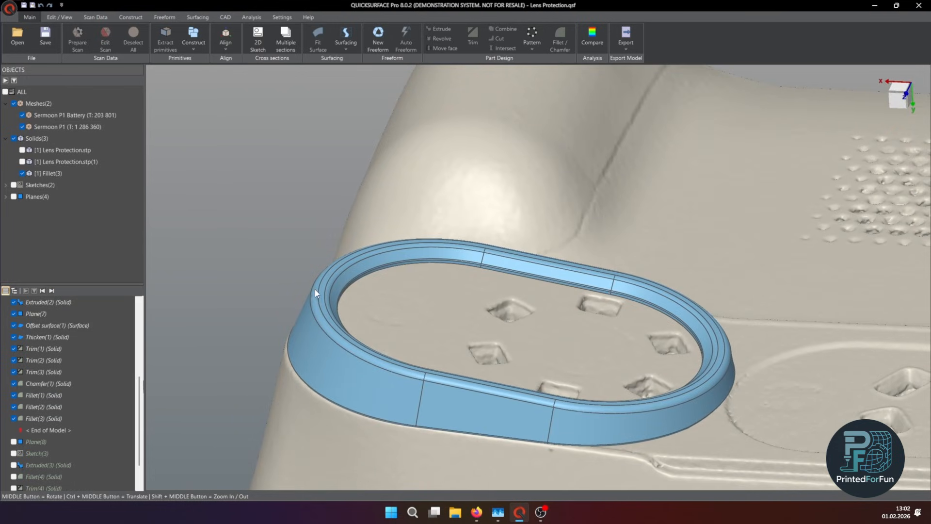
Step: Highlight the ring's inner chamfer face and examine the chamfered and filleted edges up close and from the side
{"action": "left_click", "coordinate": [315, 294]}
{"action": "scroll", "coordinate": [360, 259], "scroll_direction": "up", "scroll_amount": 3}
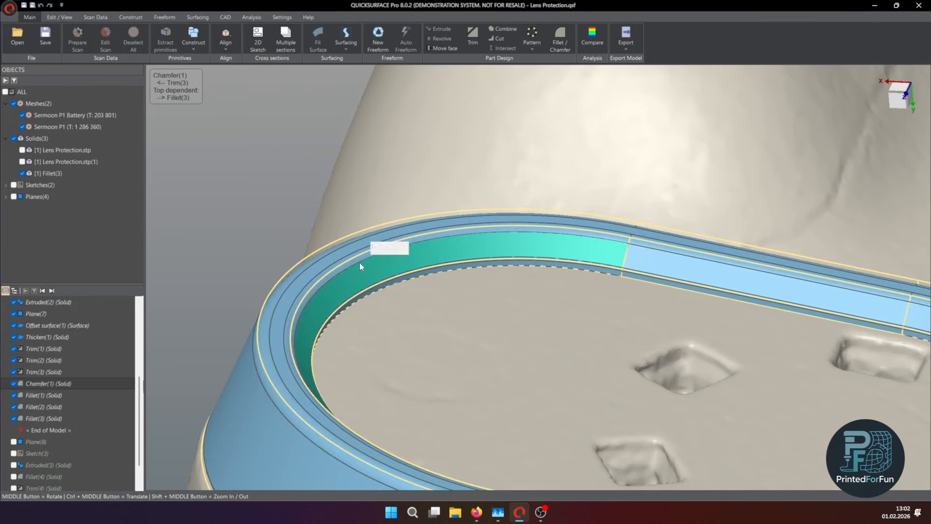
{"action": "scroll", "coordinate": [354, 260], "scroll_direction": "up", "scroll_amount": 4}
{"action": "left_click", "coordinate": [354, 261]}
{"action": "scroll", "coordinate": [354, 260], "scroll_direction": "down", "scroll_amount": 4}
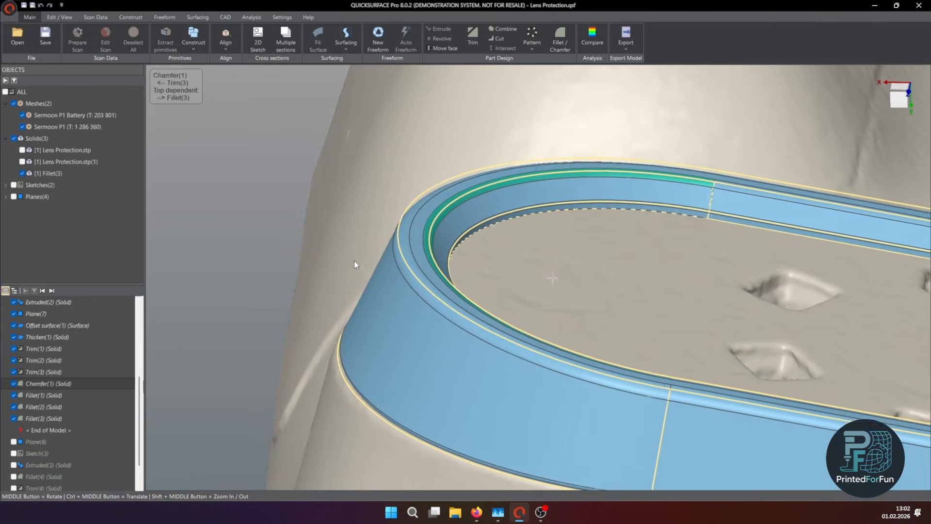
{"action": "middle_click_drag", "start_coordinate": [354, 261], "coordinate": [361, 256]}
{"action": "middle_click_drag", "start_coordinate": [453, 240], "coordinate": [299, 173]}
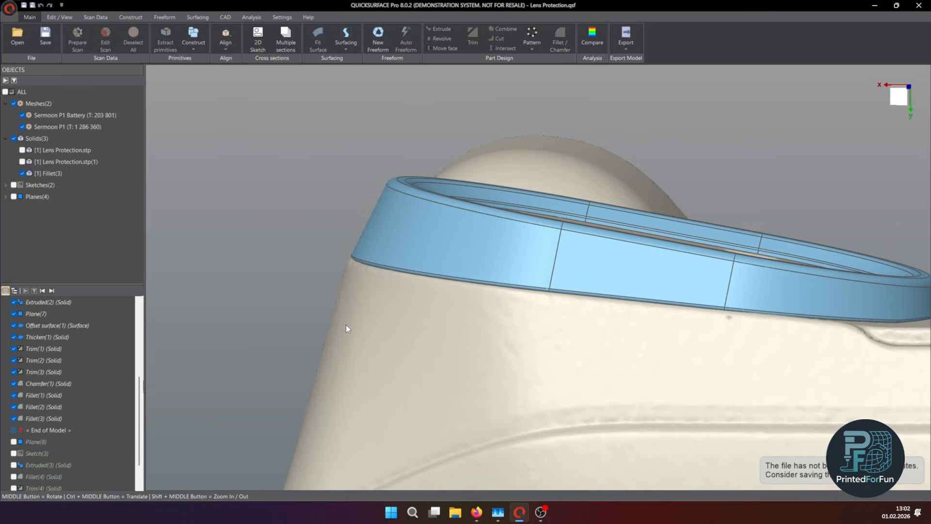
Step: Highlight the Fillet(1) rounding on the ring's outer upper edge, inspect it from the side, and clear the selection
{"action": "middle_click_drag", "start_coordinate": [345, 325], "coordinate": [296, 311]}
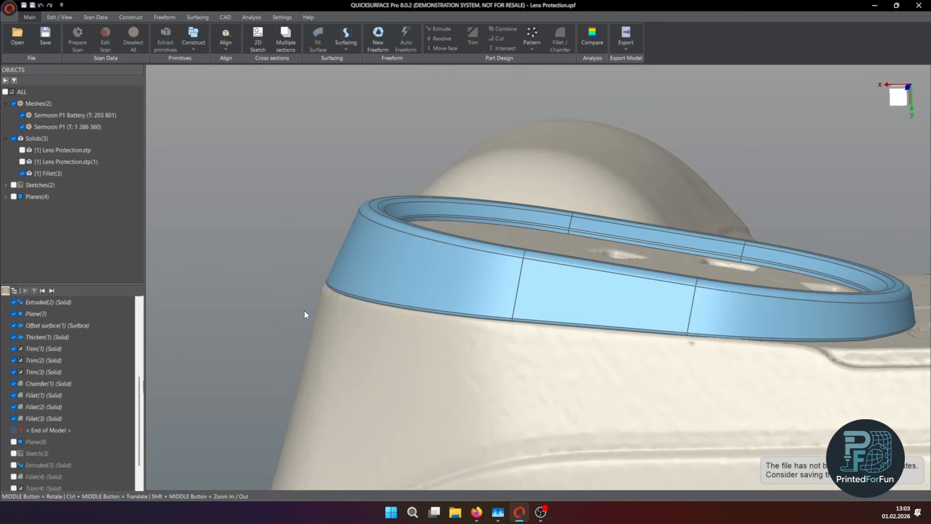
{"action": "left_click", "coordinate": [374, 215]}
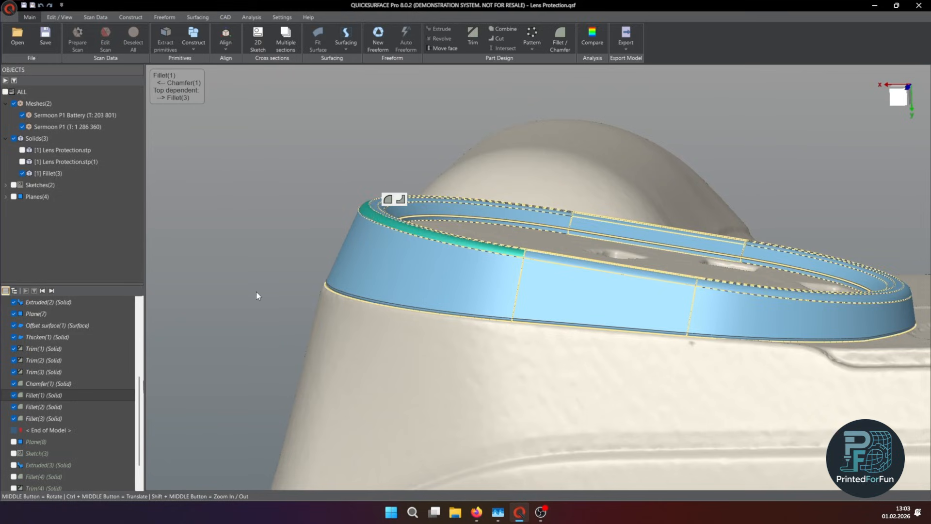
{"action": "left_click", "coordinate": [299, 289]}
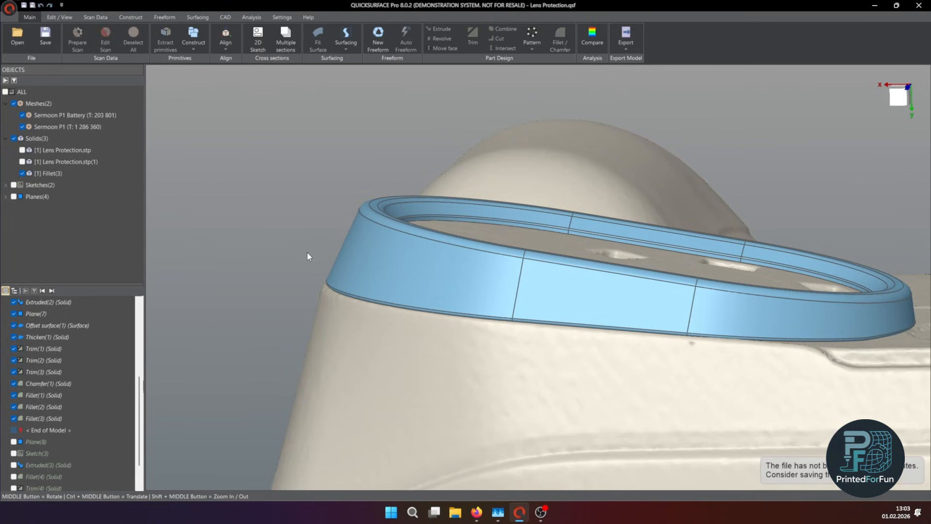
Step: Roll the history forward past Plane(8), examine the plane over the scanner and ring, and roll back before it
{"action": "scroll", "coordinate": [72, 437], "scroll_direction": "down", "scroll_amount": 1}
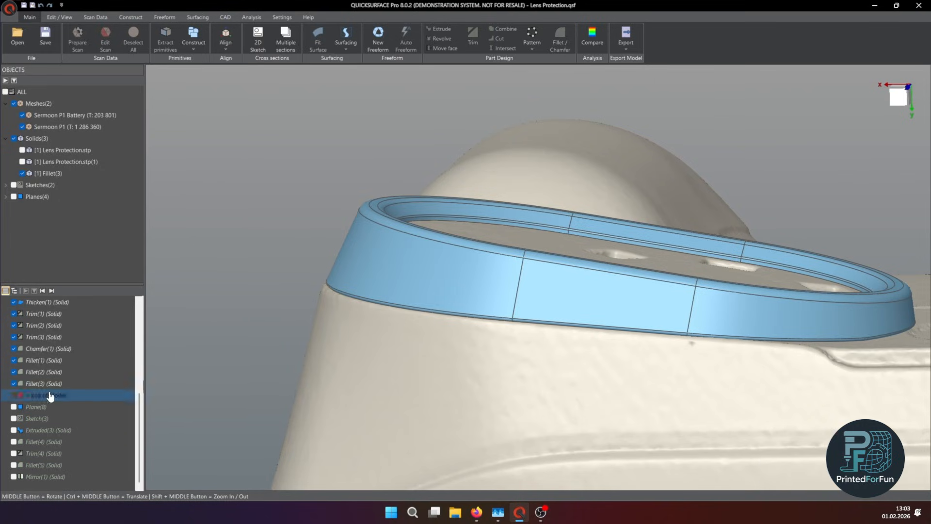
{"action": "scroll", "coordinate": [210, 295], "scroll_direction": "down", "scroll_amount": 3}
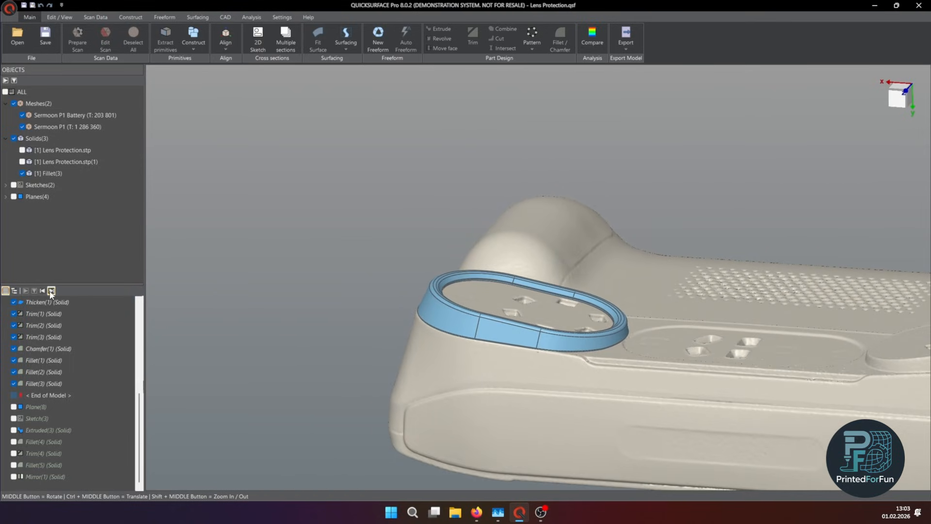
{"action": "left_click", "coordinate": [51, 290]}
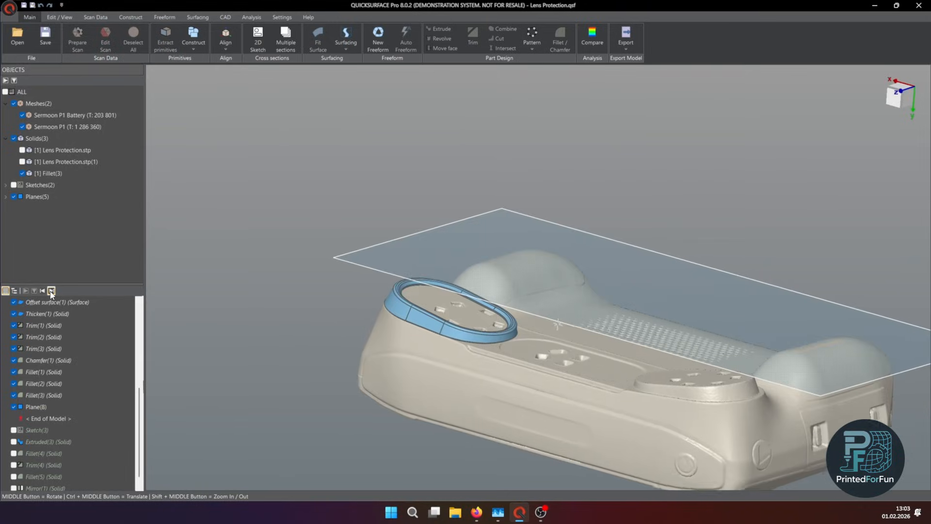
{"action": "left_click", "coordinate": [42, 290]}
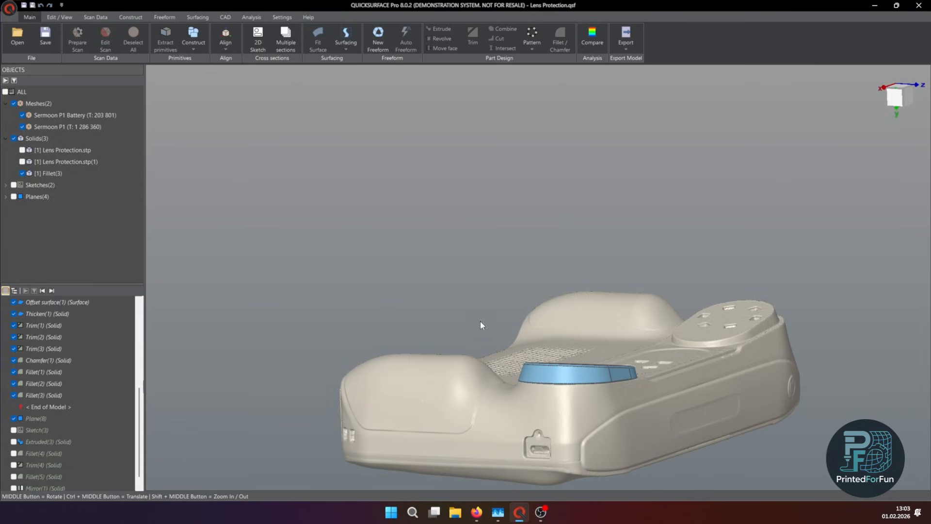
Step: Highlight the ring's outer wall to compare it with the untrimmed Thicken(1) outline, and clear the selection
{"action": "middle_click_drag", "start_coordinate": [592, 211], "coordinate": [516, 337]}
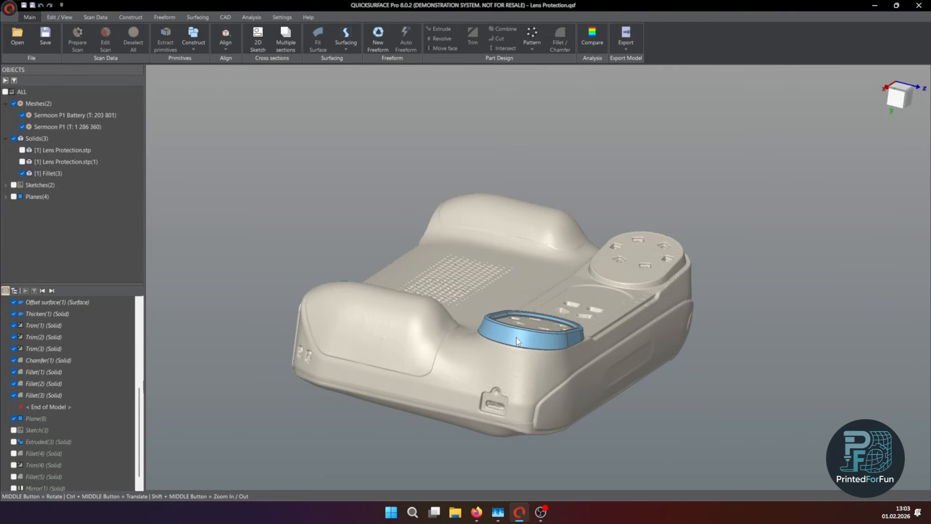
{"action": "left_click", "coordinate": [517, 339]}
{"action": "scroll", "coordinate": [516, 337], "scroll_direction": "up", "scroll_amount": 3}
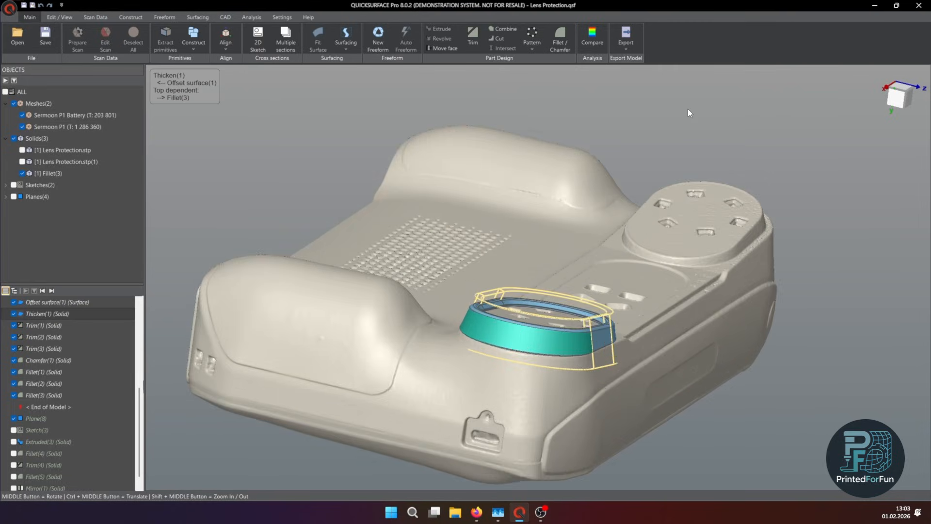
{"action": "left_click", "coordinate": [698, 125]}
{"action": "scroll", "coordinate": [700, 125], "scroll_direction": "down", "scroll_amount": 2}
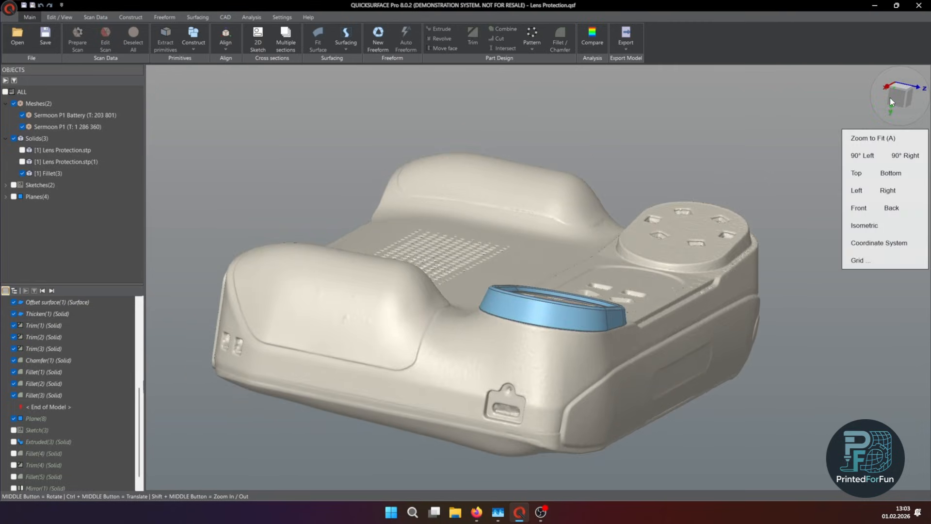
Step: Set a straight side view of the scanner and roll the history forward past Plane(8) to check where the plane touches
{"action": "left_click", "coordinate": [891, 98]}
{"action": "scroll", "coordinate": [488, 260], "scroll_direction": "up", "scroll_amount": 3}
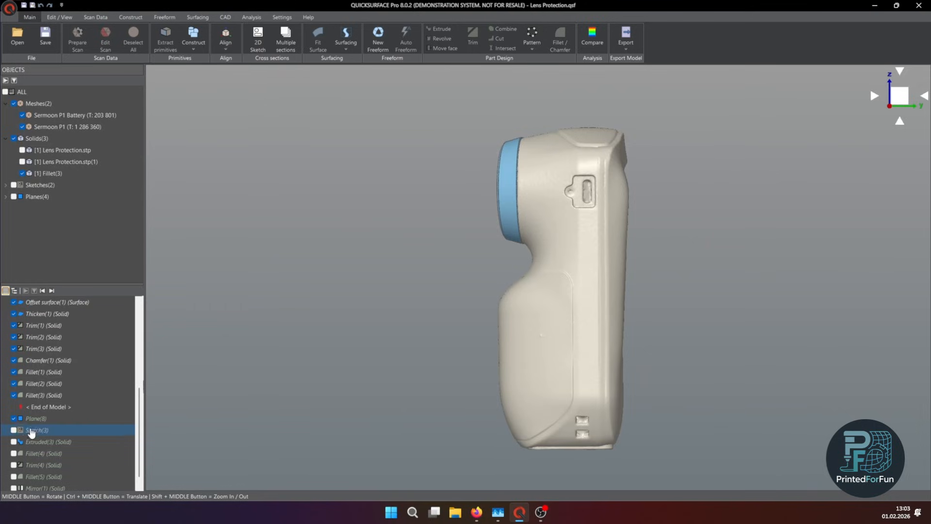
{"action": "left_click", "coordinate": [15, 430]}
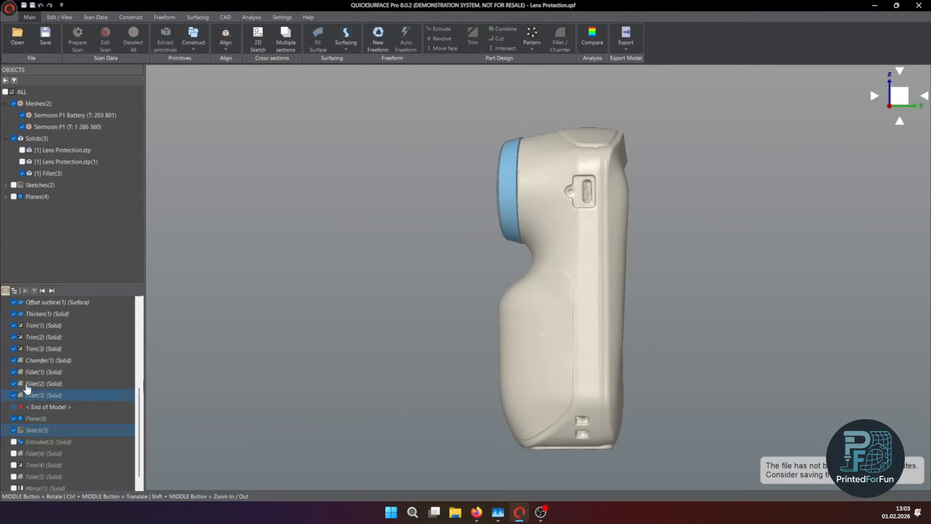
{"action": "left_click", "coordinate": [13, 430]}
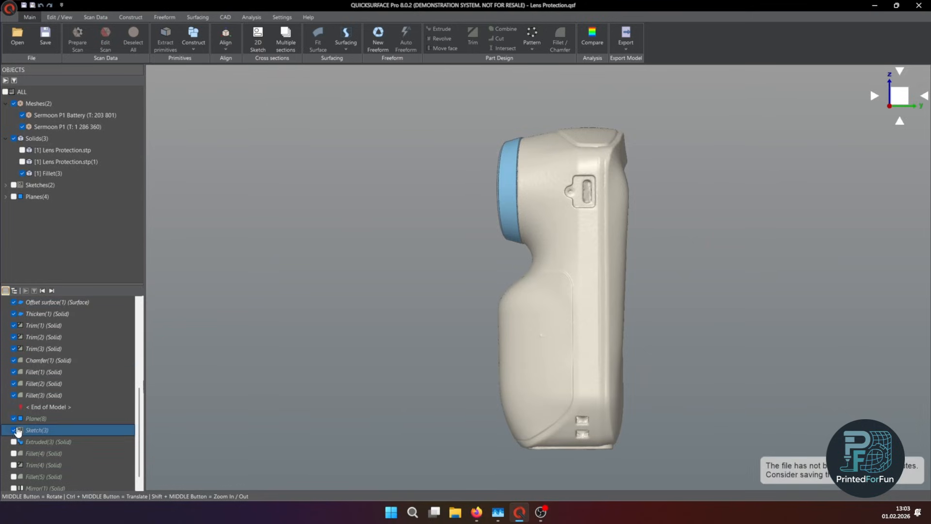
{"action": "left_click", "coordinate": [51, 291]}
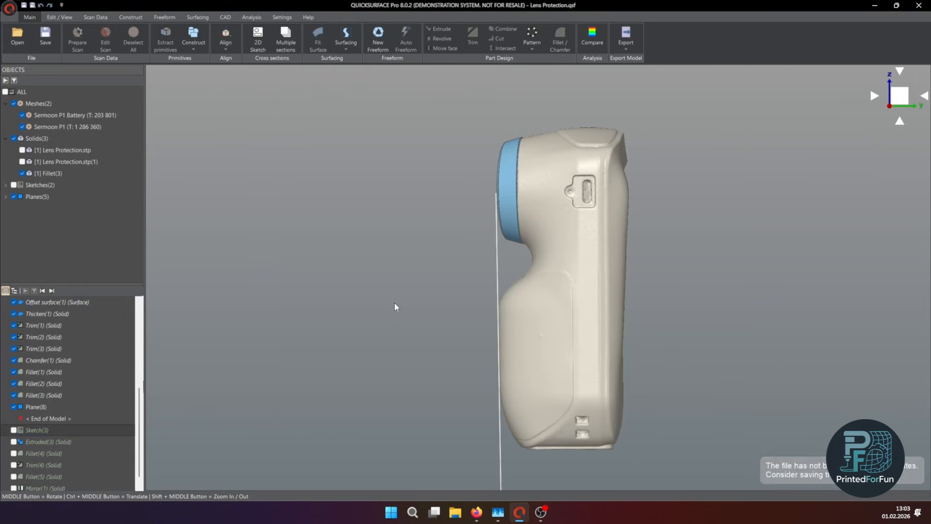
Step: Examine the gap between Plane(8) and the ring's outer edge in the side view of the scanner
{"action": "scroll", "coordinate": [495, 196], "scroll_direction": "up", "scroll_amount": 8}
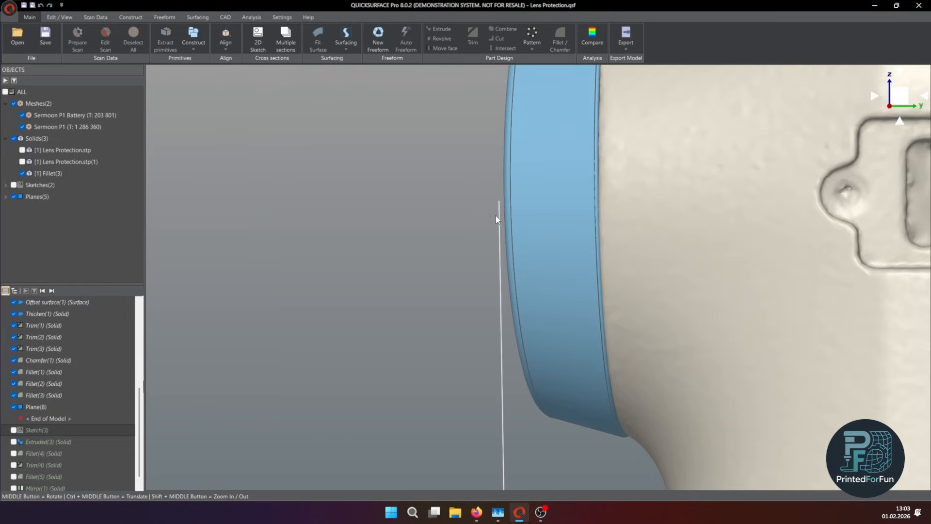
{"action": "scroll", "coordinate": [497, 219], "scroll_direction": "down", "scroll_amount": 8}
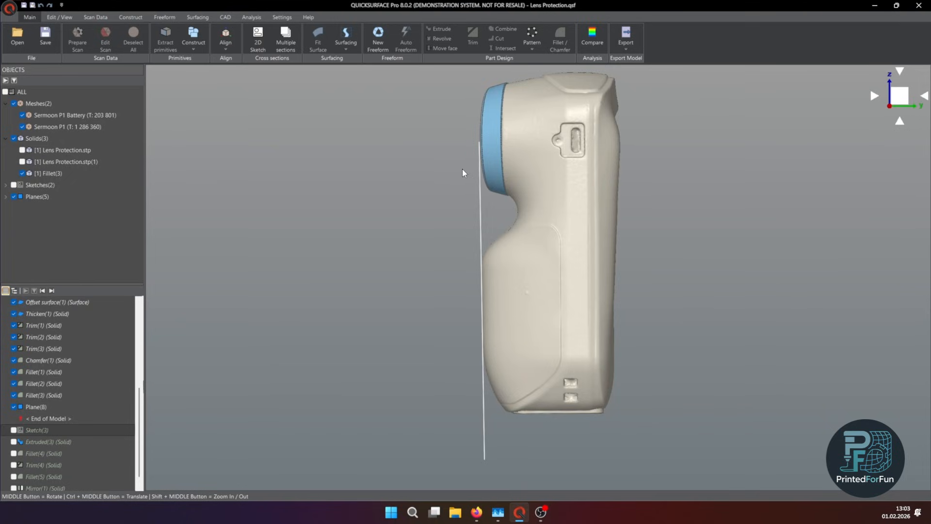
{"action": "scroll", "coordinate": [486, 154], "scroll_direction": "up", "scroll_amount": 6}
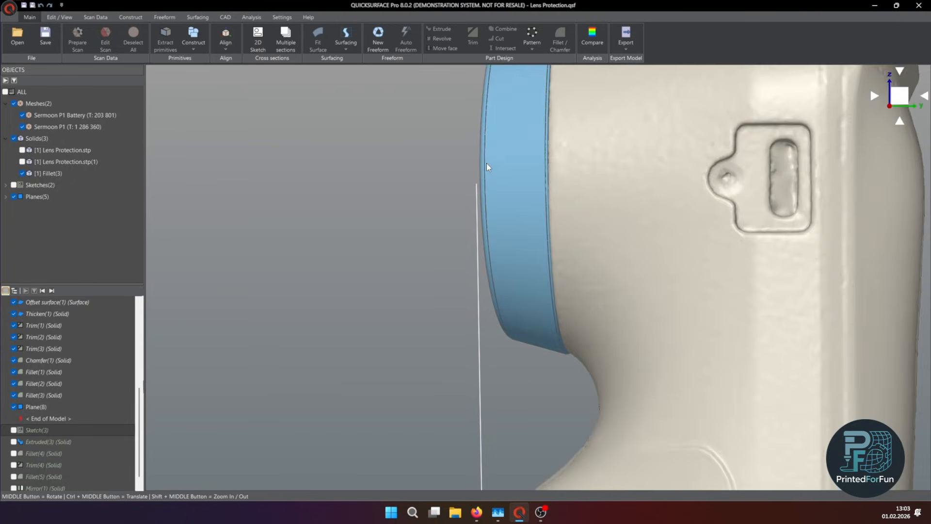
{"action": "middle_click_drag", "start_coordinate": [477, 185], "coordinate": [478, 189]}
{"action": "left_click", "coordinate": [902, 95]}
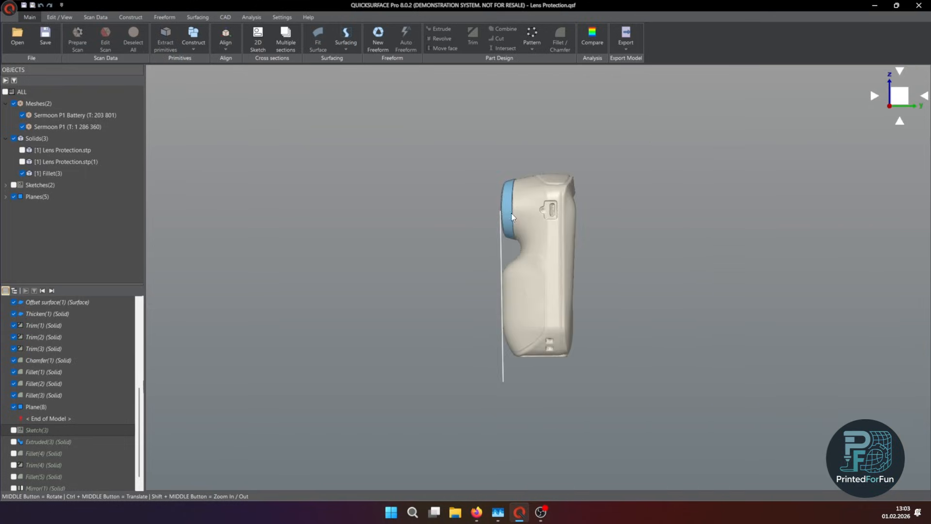
{"action": "scroll", "coordinate": [492, 205], "scroll_direction": "up", "scroll_amount": 6}
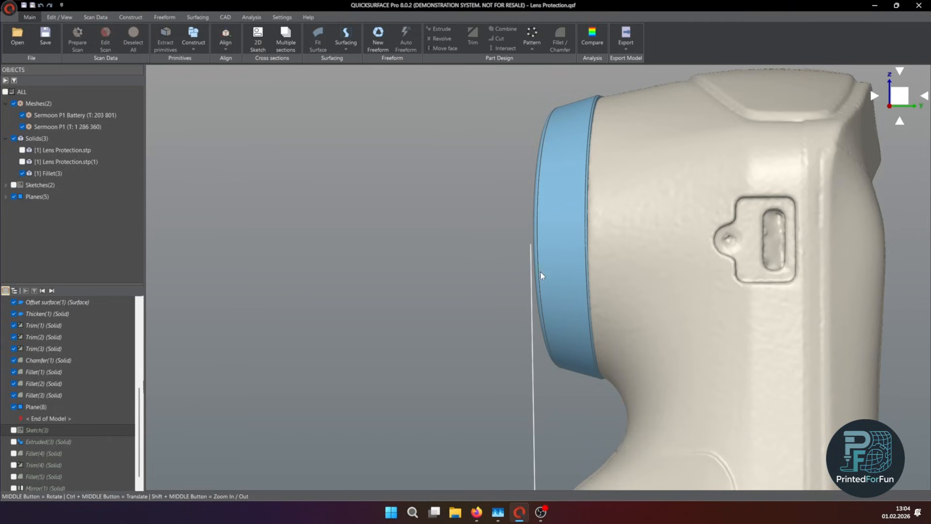
{"action": "scroll", "coordinate": [541, 271], "scroll_direction": "down", "scroll_amount": 3}
{"action": "middle_click_drag", "start_coordinate": [317, 404], "coordinate": [278, 379], "text": "ctrl"}
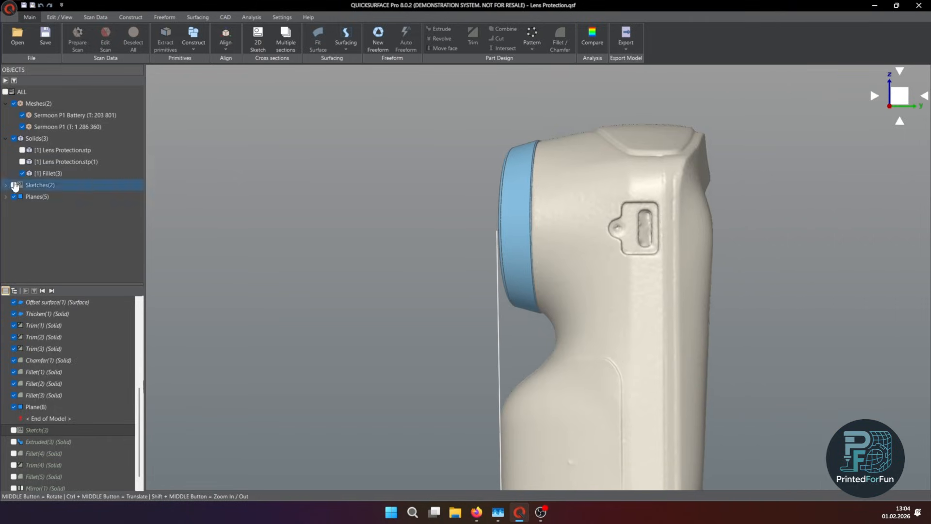
Step: Toggle the first imported Lens Protection.stp solid on and off, and select Plane(8) in an angled view
{"action": "left_click", "coordinate": [23, 150]}
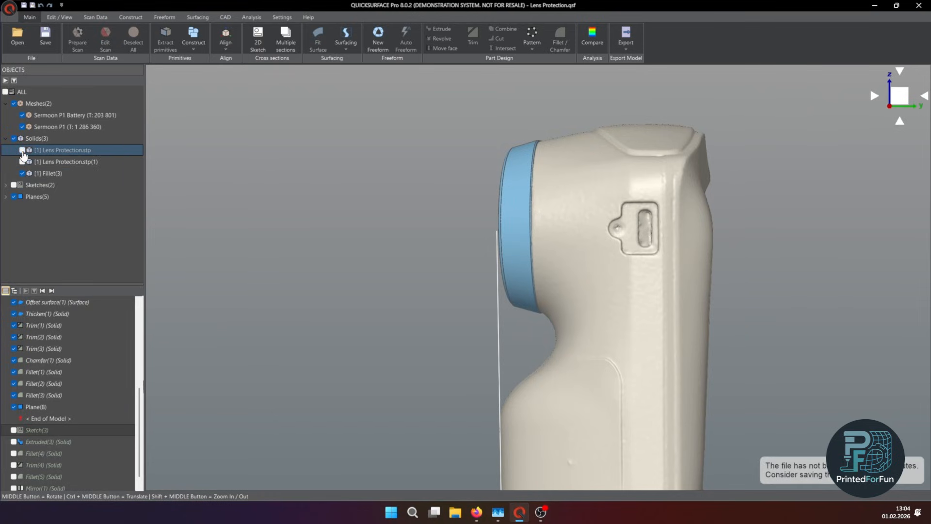
{"action": "left_click", "coordinate": [23, 151]}
{"action": "middle_click_drag", "start_coordinate": [470, 275], "coordinate": [525, 286]}
{"action": "left_click", "coordinate": [525, 286]}
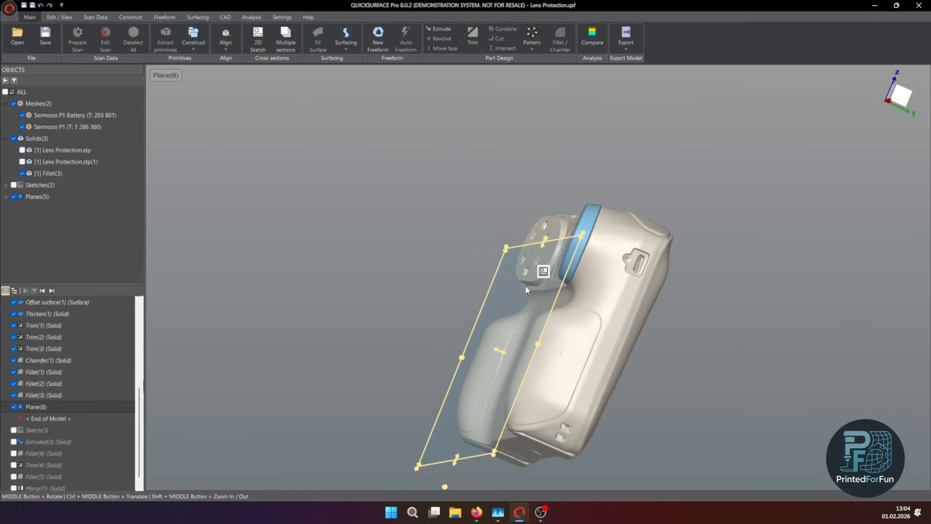
Step: Roll the history forward past Sketch(3), open the sketch, examine its arc outlines on both lens surrounds, and close it
{"action": "left_click", "coordinate": [50, 290]}
{"action": "middle_click_drag", "start_coordinate": [310, 286], "coordinate": [693, 264]}
{"action": "double_click", "coordinate": [683, 250]}
{"action": "scroll", "coordinate": [420, 235], "scroll_direction": "up", "scroll_amount": 10}
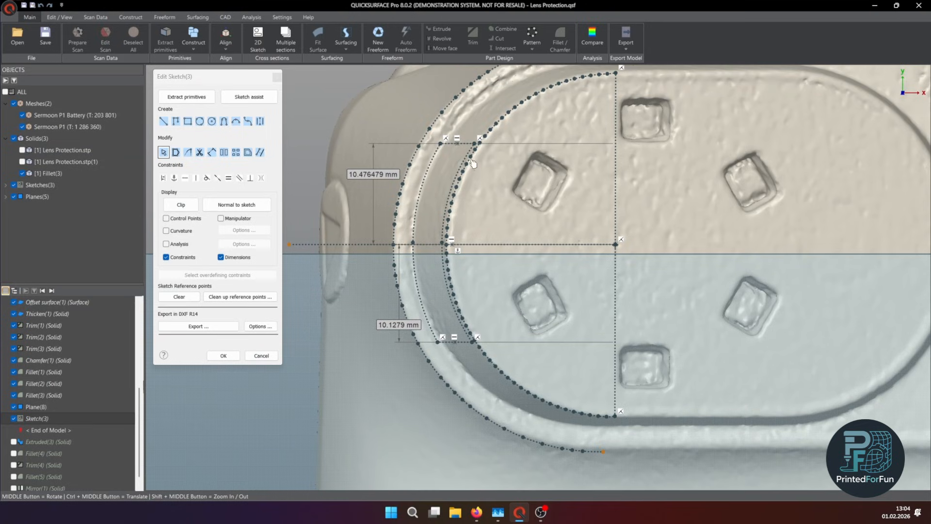
{"action": "scroll", "coordinate": [463, 203], "scroll_direction": "down", "scroll_amount": 5}
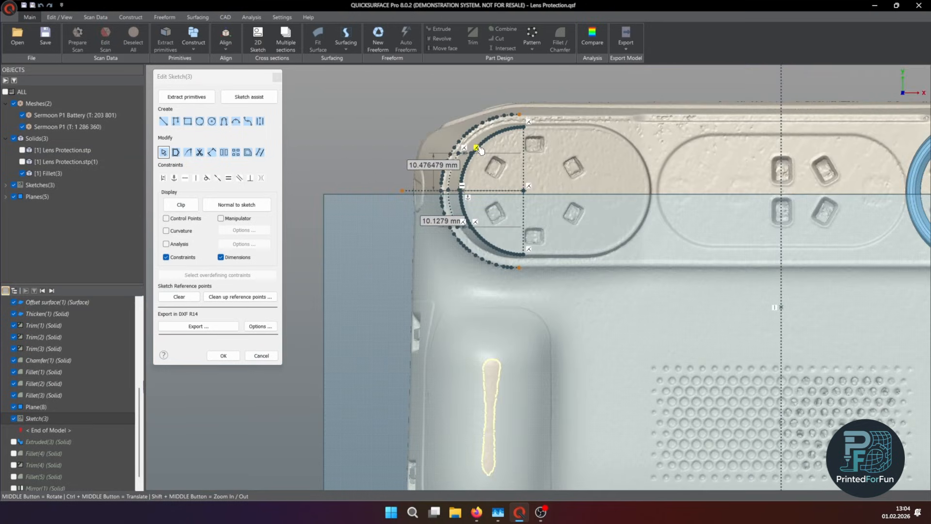
{"action": "scroll", "coordinate": [535, 187], "scroll_direction": "down", "scroll_amount": 3}
{"action": "scroll", "coordinate": [534, 187], "scroll_direction": "up", "scroll_amount": 5}
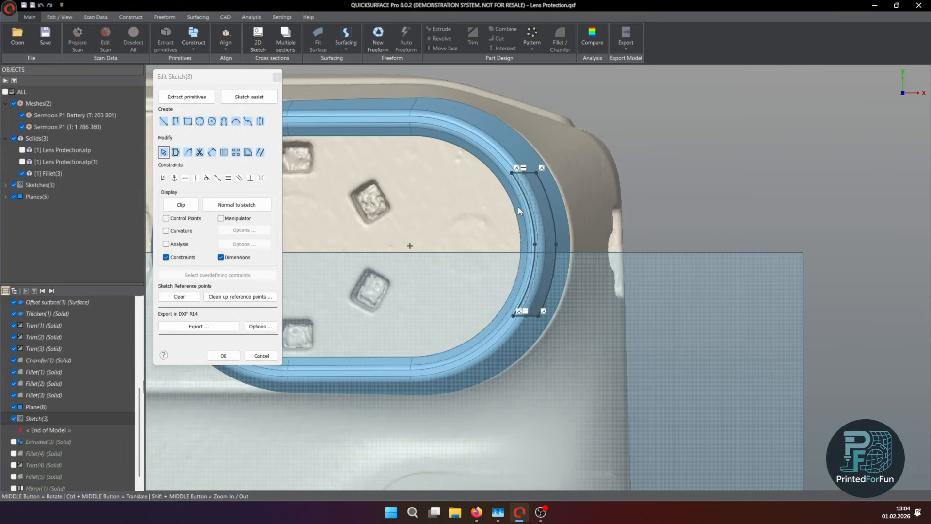
{"action": "scroll", "coordinate": [537, 209], "scroll_direction": "up", "scroll_amount": 2}
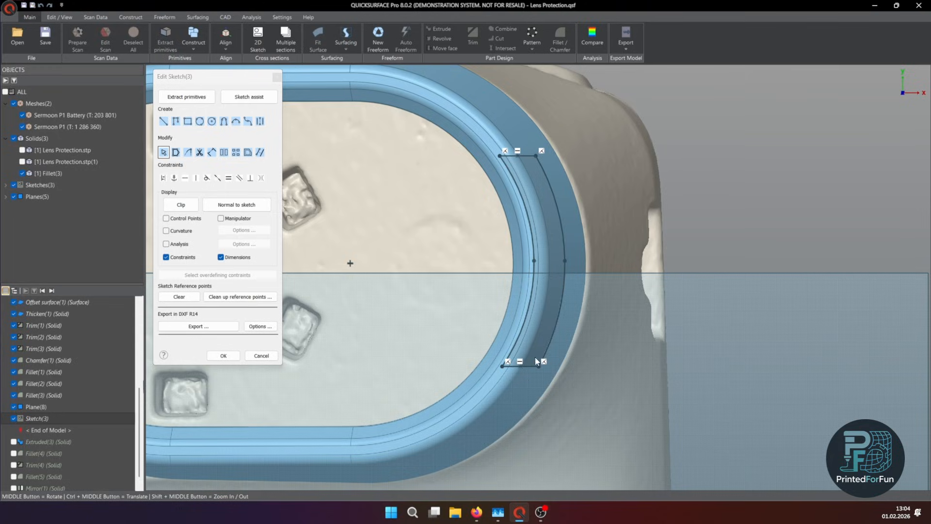
{"action": "left_click", "coordinate": [225, 359]}
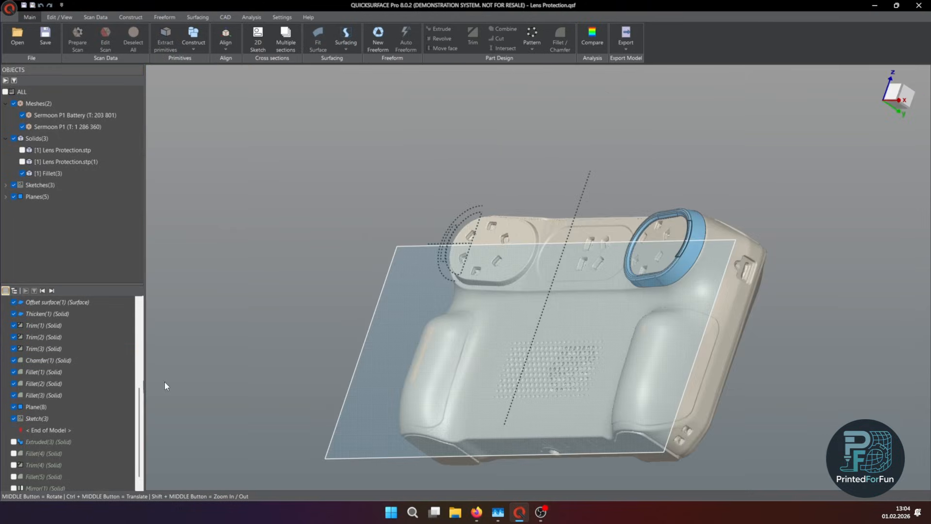
Step: Roll the history forward past Extruded(3) and examine the block standing on the ring's outer edge
{"action": "left_click", "coordinate": [52, 291]}
{"action": "scroll", "coordinate": [718, 347], "scroll_direction": "up", "scroll_amount": 3}
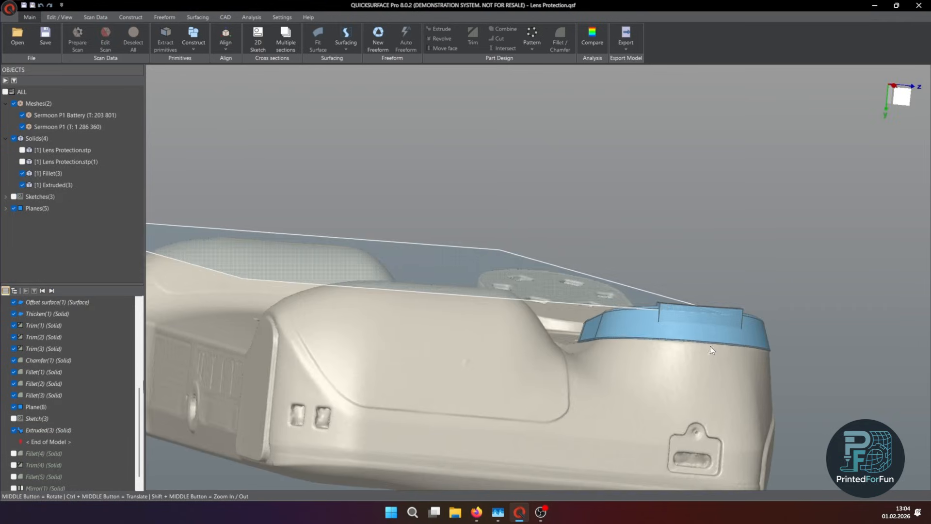
{"action": "middle_click_drag", "start_coordinate": [710, 345], "coordinate": [527, 336]}
{"action": "scroll", "coordinate": [499, 327], "scroll_direction": "up", "scroll_amount": 3}
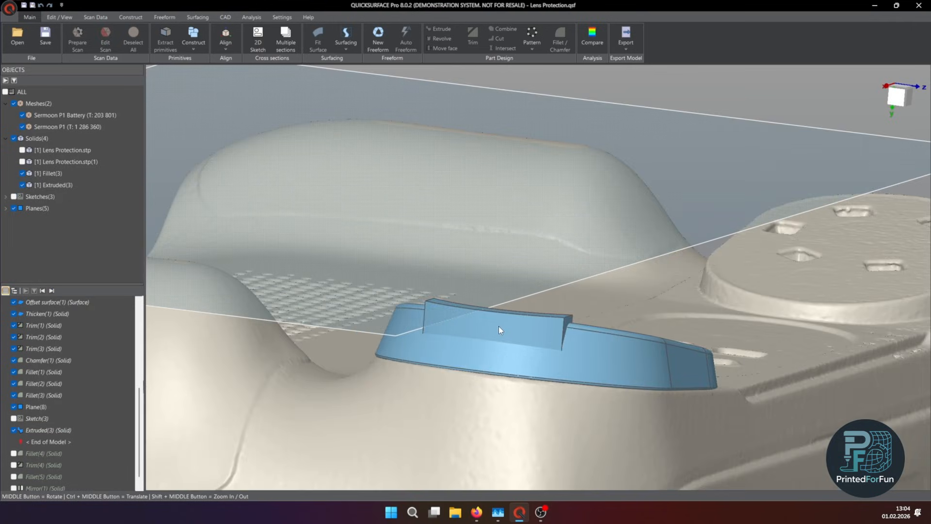
Step: Open the Extruded(3) parameters, inspect its two-sided depth between Plane(8) and the ring, and cancel the edit
{"action": "double_click", "coordinate": [499, 326]}
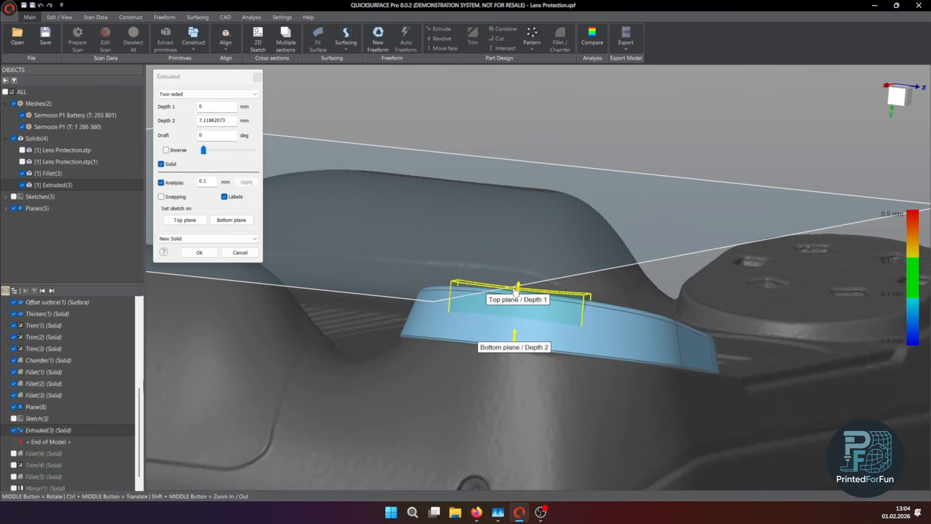
{"action": "middle_click_drag", "start_coordinate": [682, 219], "coordinate": [529, 235]}
{"action": "middle_click_drag", "start_coordinate": [570, 266], "coordinate": [572, 273]}
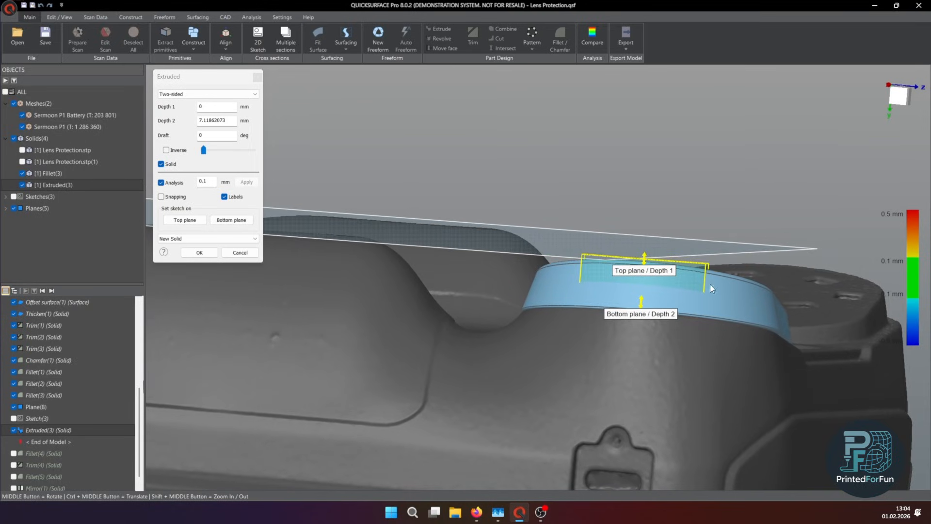
{"action": "left_click", "coordinate": [239, 253]}
Step: Roll the history forward past Fillet(4) and examine the rounded edges of the extruded block
{"action": "left_click", "coordinate": [54, 291]}
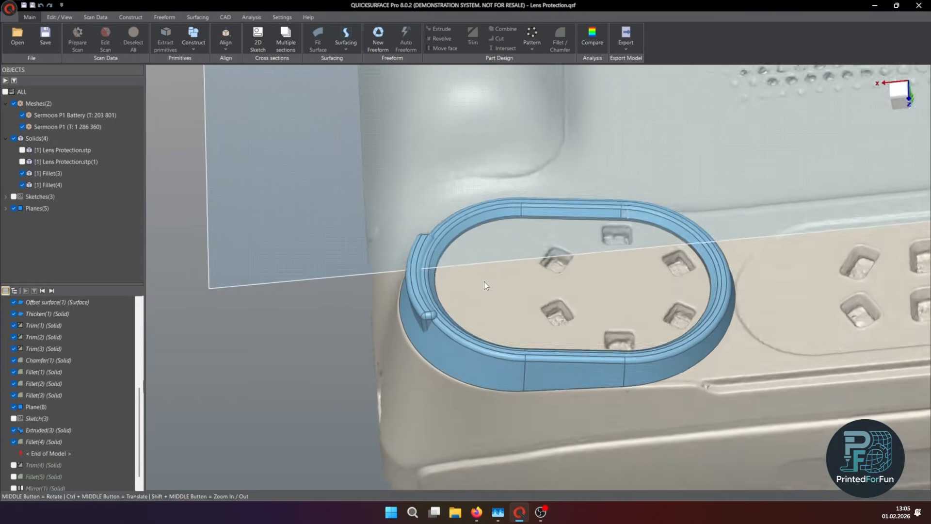
{"action": "scroll", "coordinate": [444, 305], "scroll_direction": "up", "scroll_amount": 4}
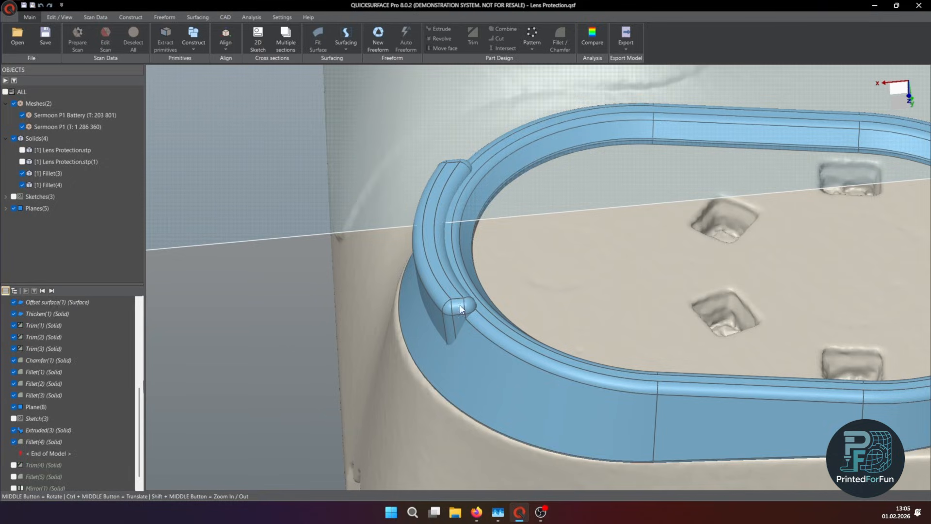
{"action": "scroll", "coordinate": [54, 374], "scroll_direction": "down", "scroll_amount": 1}
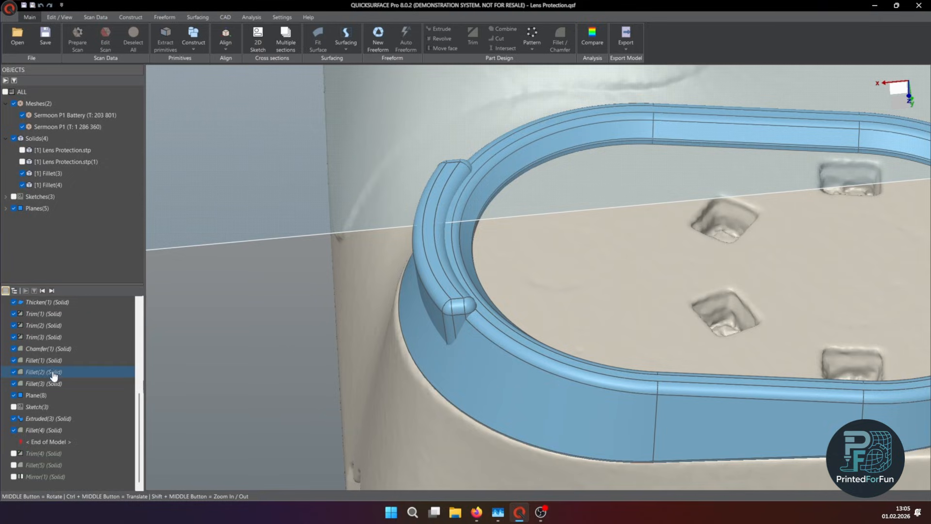
Step: Roll the history forward past Trim(4), hide both scan meshes, and compare the ring's inside with and without the trim
{"action": "left_click", "coordinate": [52, 290]}
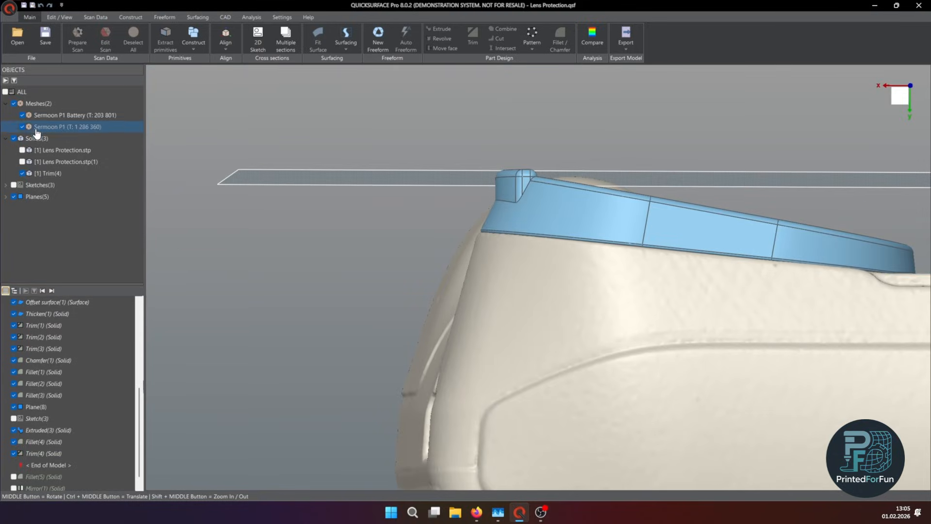
{"action": "left_click", "coordinate": [13, 103]}
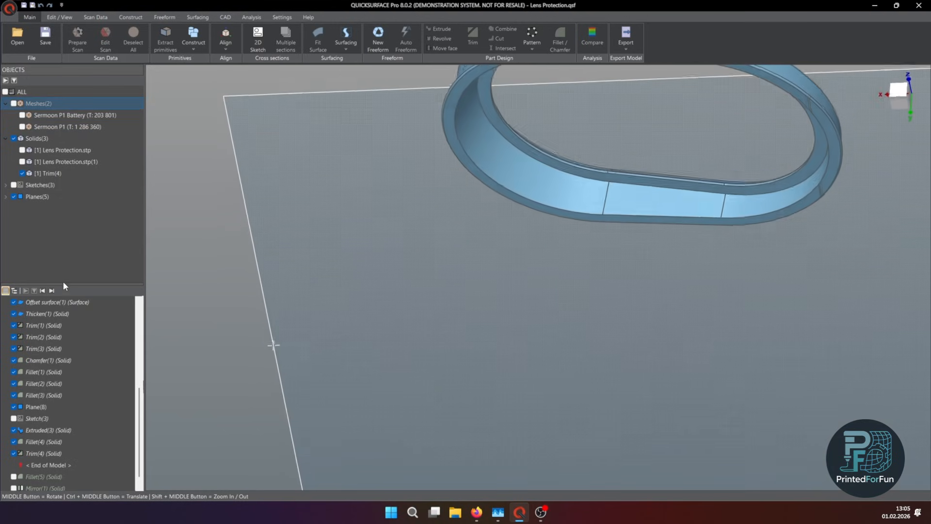
{"action": "left_click", "coordinate": [42, 290]}
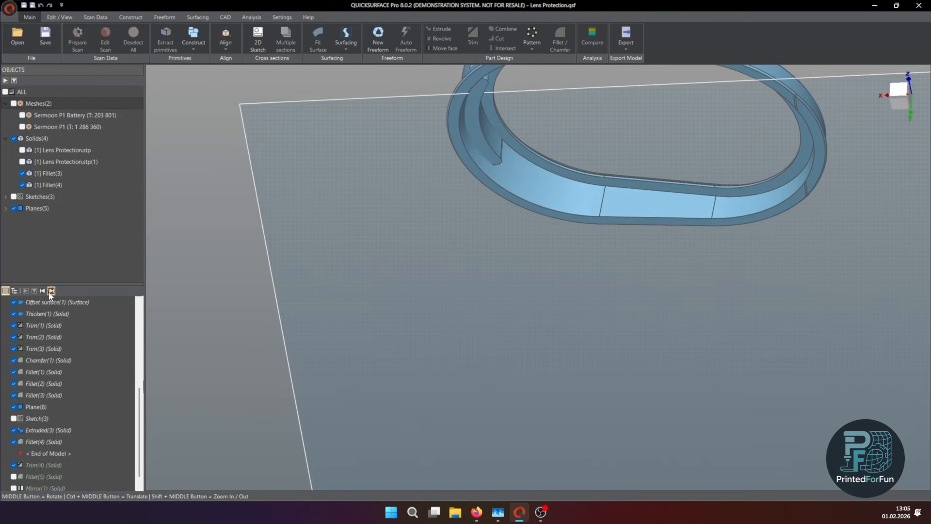
{"action": "left_click", "coordinate": [52, 290]}
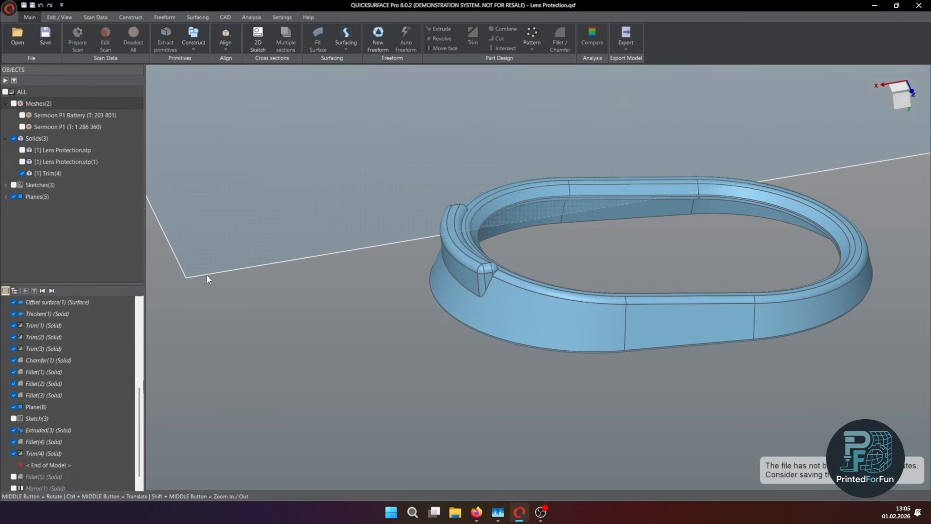
Step: Roll the history forward past Fillet(5) and examine the blend where the raised block meets the ring
{"action": "scroll", "coordinate": [97, 392], "scroll_direction": "down", "scroll_amount": 1}
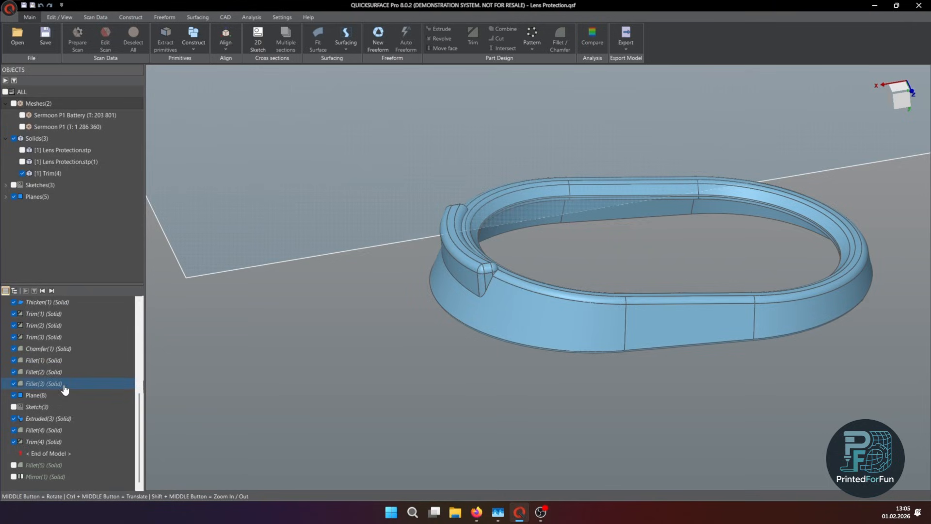
{"action": "left_click", "coordinate": [51, 290]}
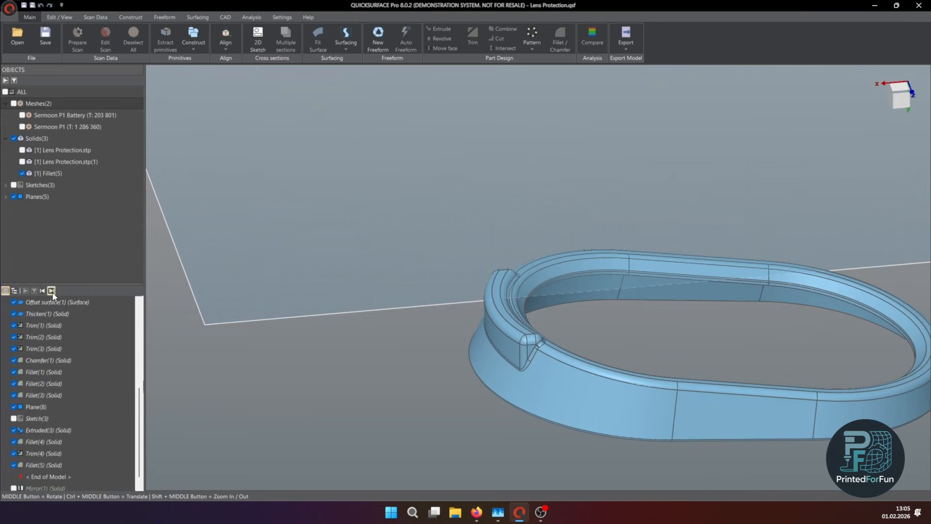
{"action": "scroll", "coordinate": [370, 384], "scroll_direction": "up", "scroll_amount": 3}
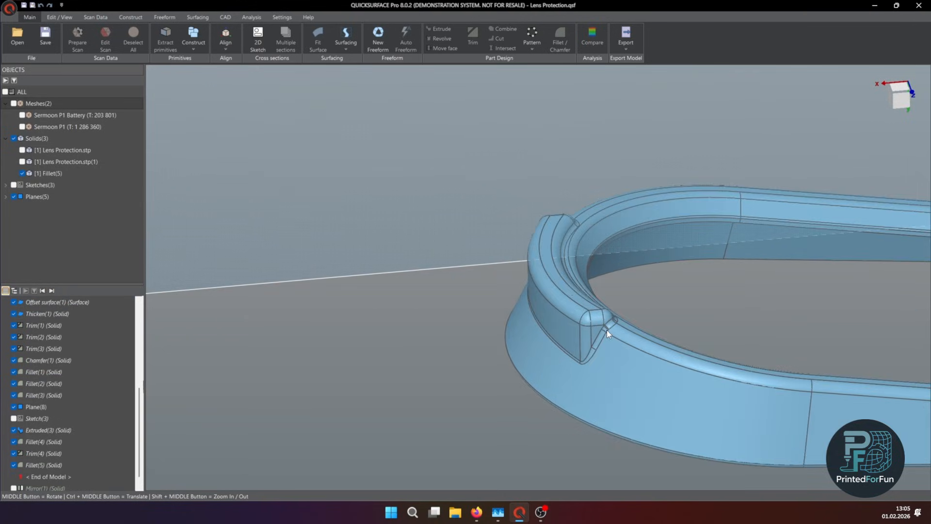
{"action": "scroll", "coordinate": [604, 332], "scroll_direction": "up", "scroll_amount": 2}
{"action": "scroll", "coordinate": [616, 313], "scroll_direction": "down", "scroll_amount": 6}
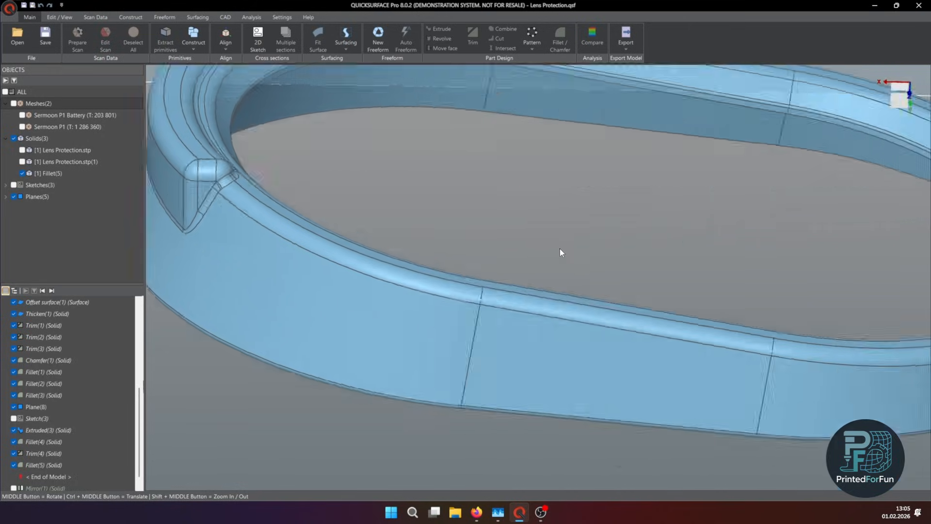
Step: Roll the history forward past Mirror(1) and show the scan meshes again beneath both rings
{"action": "left_click", "coordinate": [50, 291]}
{"action": "middle_click_drag", "start_coordinate": [423, 293], "coordinate": [238, 243]}
{"action": "left_click", "coordinate": [13, 104]}
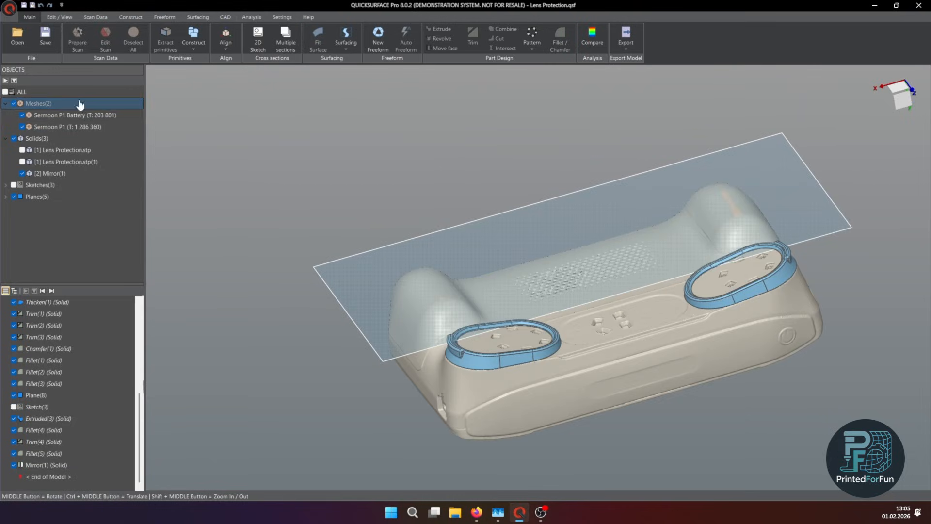
Step: Compare the solids with the scan and inspect the deviation colours around the original lens ring
{"action": "left_click", "coordinate": [251, 17]}
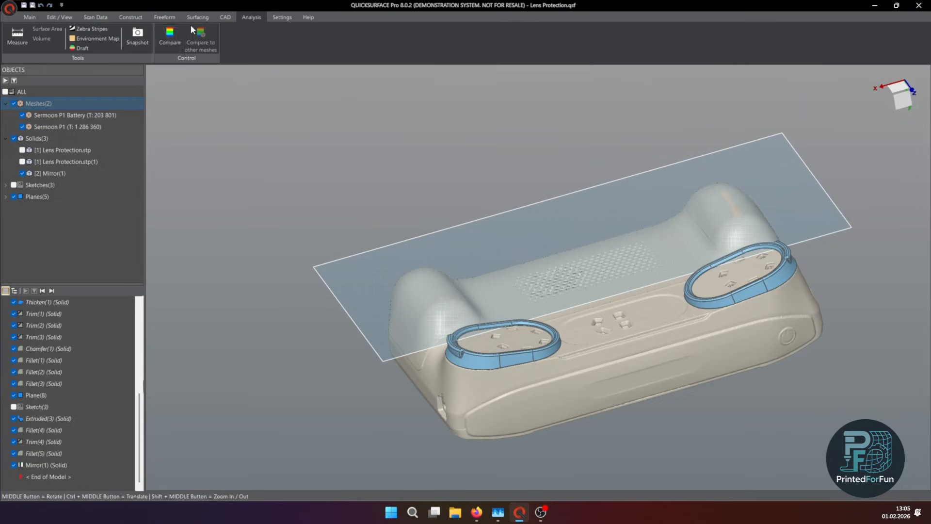
{"action": "left_click", "coordinate": [172, 34]}
{"action": "middle_click_drag", "start_coordinate": [601, 334], "coordinate": [657, 261]}
{"action": "scroll", "coordinate": [657, 260], "scroll_direction": "up", "scroll_amount": 3}
{"action": "scroll", "coordinate": [440, 270], "scroll_direction": "up", "scroll_amount": 3}
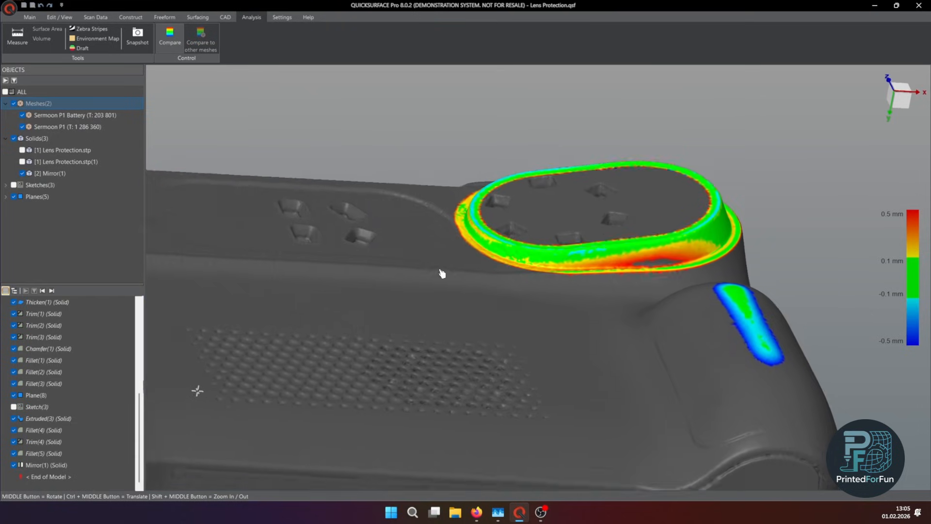
{"action": "scroll", "coordinate": [485, 248], "scroll_direction": "up", "scroll_amount": 2}
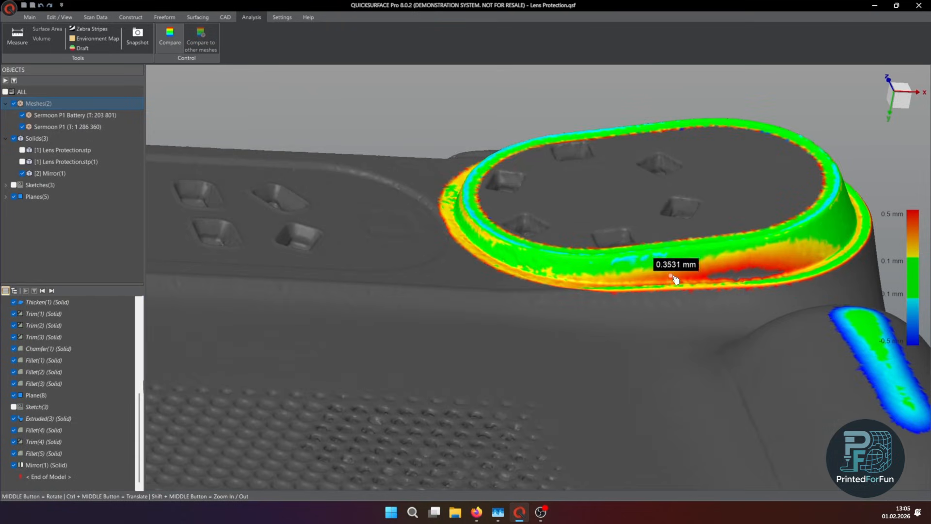
{"action": "mouse_move", "coordinate": [707, 276]}
{"action": "middle_mouse_down"}
{"action": "mouse_move", "coordinate": [696, 284]}
{"action": "mouse_move", "coordinate": [730, 415]}
{"action": "mouse_move", "coordinate": [728, 397]}
{"action": "mouse_move", "coordinate": [696, 416]}
{"action": "middle_mouse_up"}
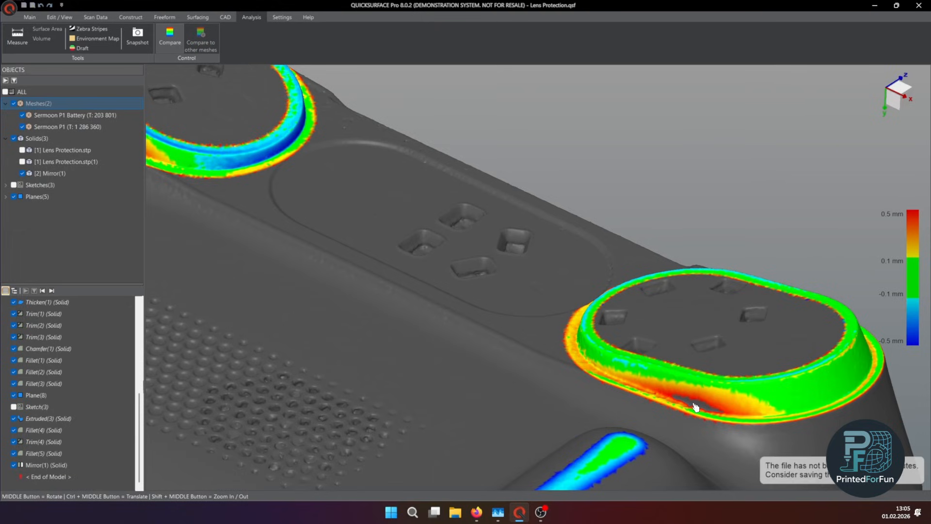
Step: Inspect the deviation on the mirrored lens ring and place deviation labels on its rim and outer side
{"action": "mouse_move", "coordinate": [703, 393]}
{"action": "middle_mouse_down"}
{"action": "mouse_move", "coordinate": [480, 268]}
{"action": "mouse_move", "coordinate": [391, 279]}
{"action": "mouse_move", "coordinate": [606, 279]}
{"action": "middle_mouse_up"}
{"action": "scroll", "coordinate": [449, 293], "scroll_direction": "up", "scroll_amount": 2}
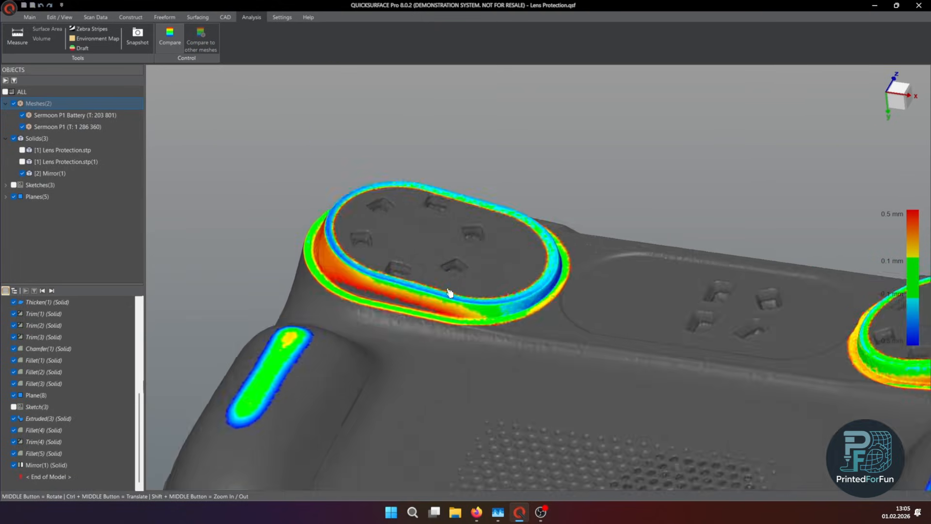
{"action": "mouse_move", "coordinate": [400, 272]}
{"action": "middle_mouse_down"}
{"action": "mouse_move", "coordinate": [262, 284]}
{"action": "mouse_move", "coordinate": [503, 326]}
{"action": "mouse_move", "coordinate": [274, 263]}
{"action": "mouse_move", "coordinate": [485, 384]}
{"action": "mouse_move", "coordinate": [723, 340]}
{"action": "mouse_move", "coordinate": [698, 346]}
{"action": "mouse_move", "coordinate": [721, 332]}
{"action": "mouse_move", "coordinate": [776, 336]}
{"action": "mouse_move", "coordinate": [662, 314]}
{"action": "middle_mouse_up"}
{"action": "scroll", "coordinate": [262, 285], "scroll_direction": "up", "scroll_amount": 2}
{"action": "mouse_move", "coordinate": [261, 284]}
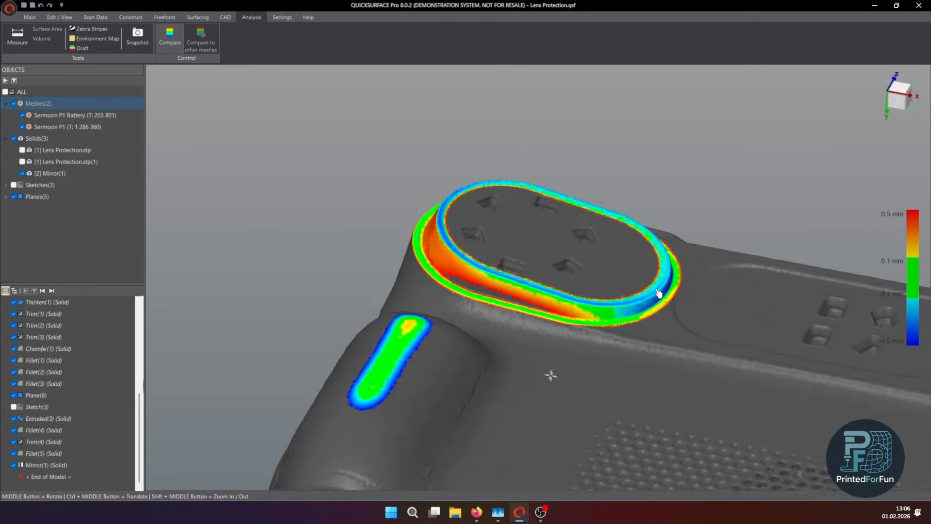
{"action": "mouse_move", "coordinate": [712, 295]}
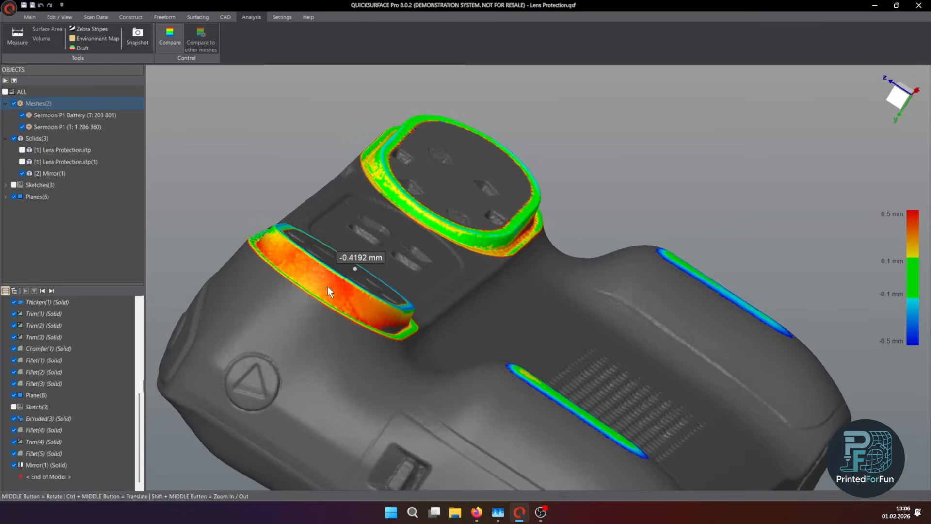
{"action": "left_click", "coordinate": [328, 287]}
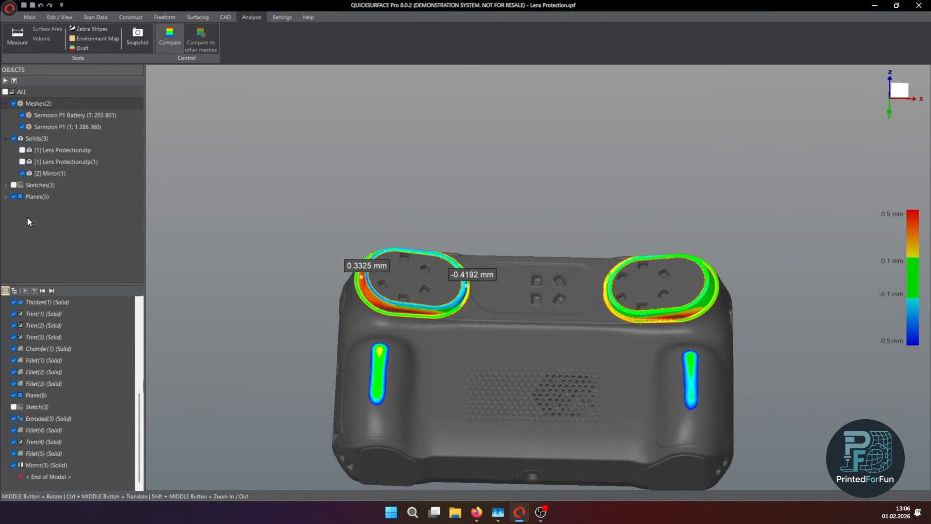
Step: Turn off the deviation comparison and hide Plane(8)
{"action": "left_click", "coordinate": [165, 41]}
{"action": "left_click", "coordinate": [379, 272]}
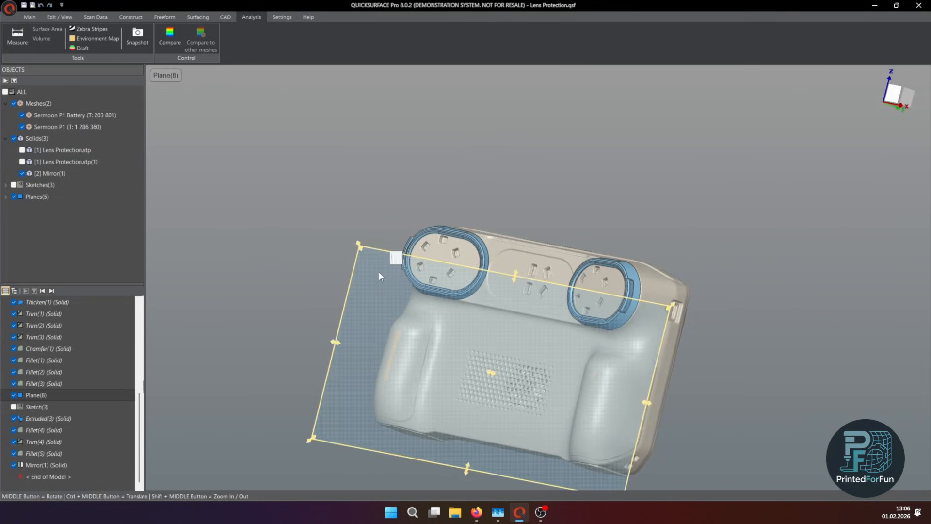
{"action": "key", "text": "h"}
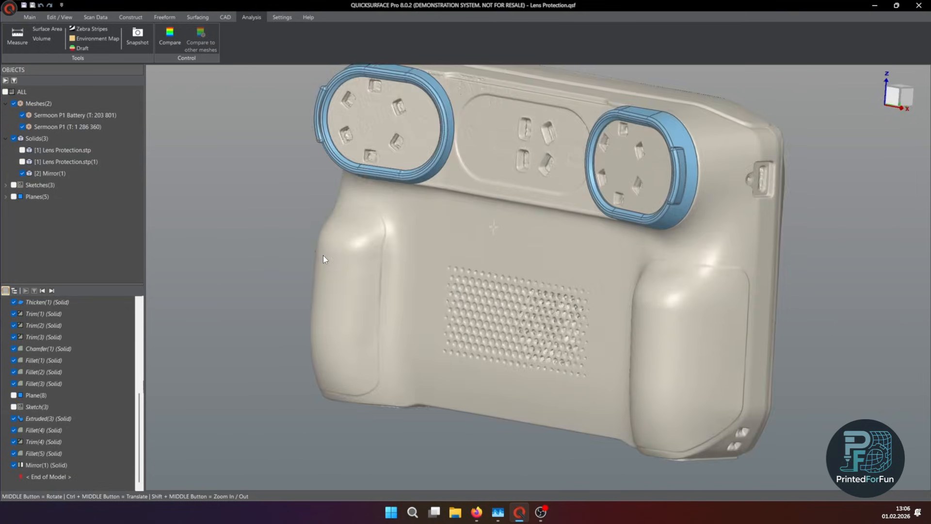